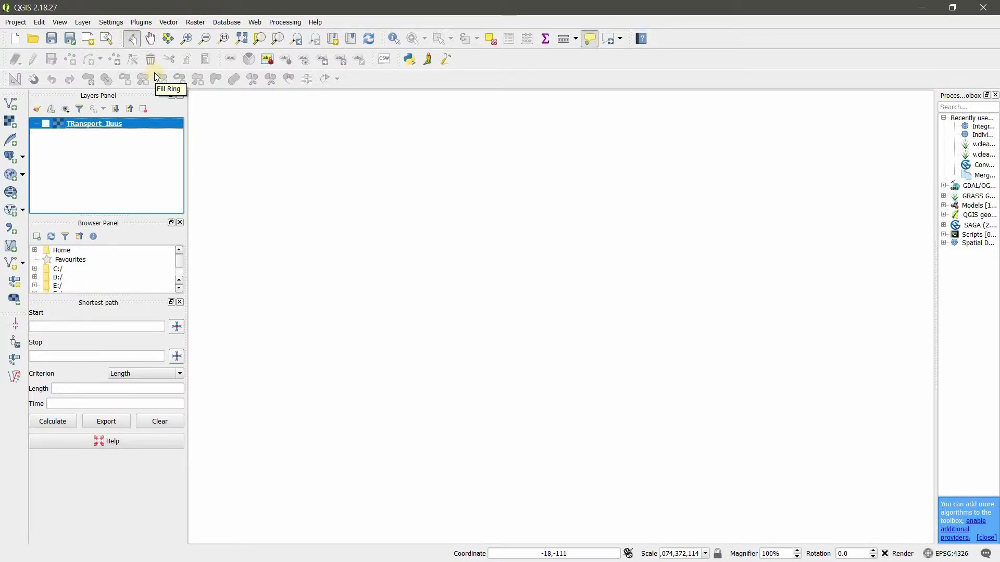
Add the TRansport_Iluus image from the Maps folder as a raster layer
{"action": "left_click", "coordinate": [15, 121]}
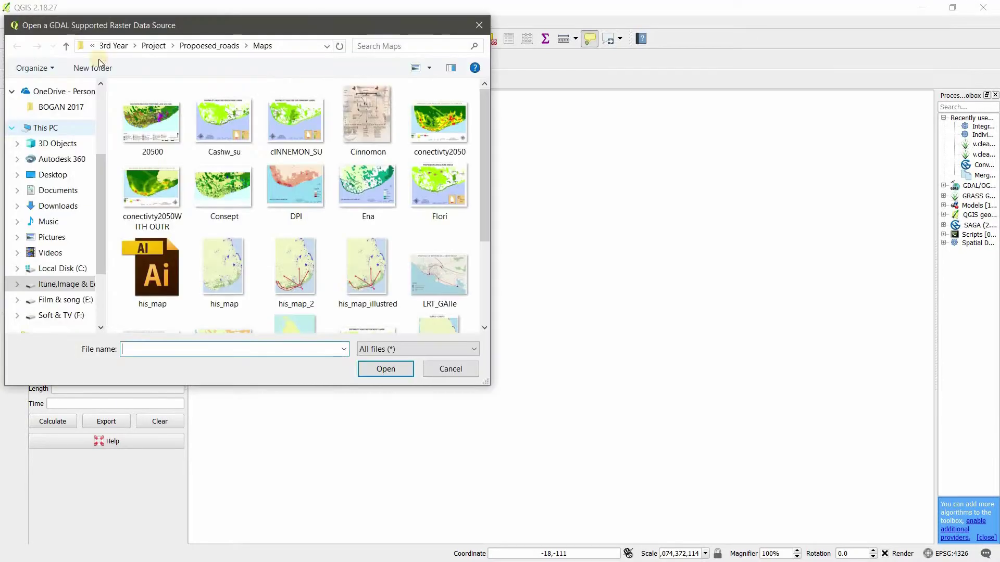
{"action": "left_click_drag", "start_coordinate": [184, 24], "coordinate": [269, 29]}
{"action": "scroll", "coordinate": [467, 306], "scroll_direction": "down", "scroll_amount": 2}
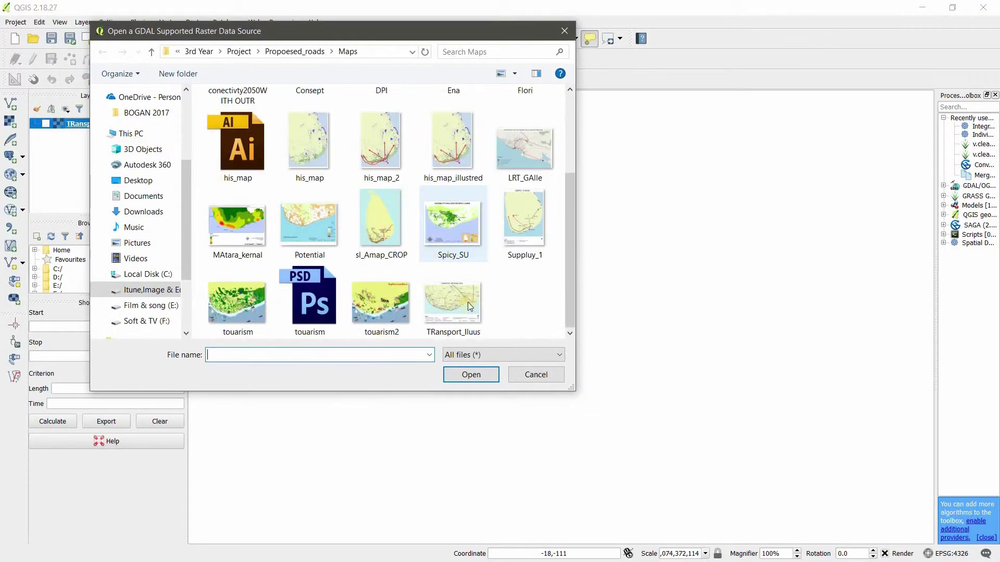
{"action": "left_click", "coordinate": [463, 304]}
{"action": "left_click", "coordinate": [471, 374]}
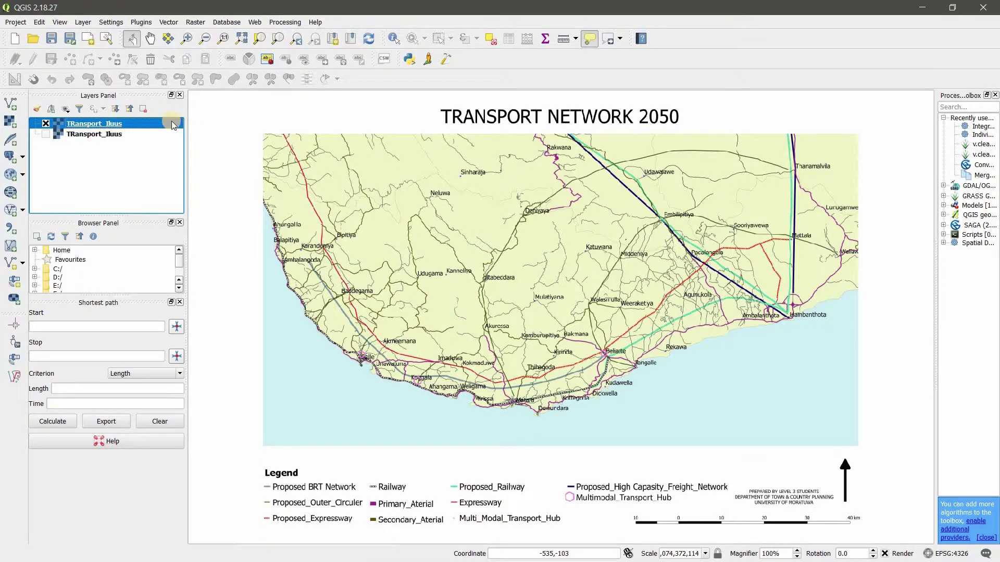
Open the Layer menu to reach New Shapefile Layer under Create Layer
{"action": "left_click", "coordinate": [83, 22]}
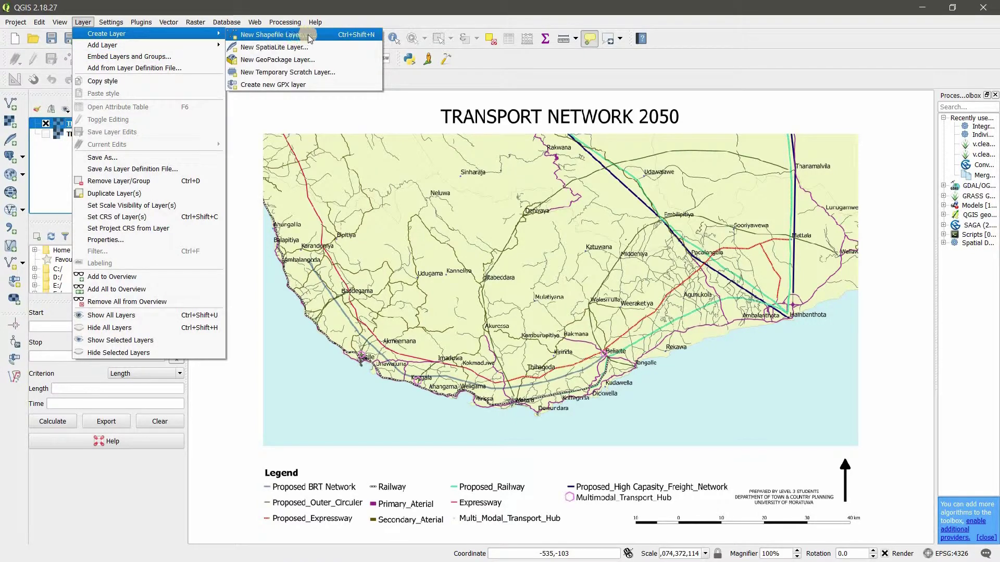
Set the new shapefile layer's geometry type to Line
{"action": "mouse_move", "coordinate": [107, 33]}
{"action": "left_click", "coordinate": [312, 37]}
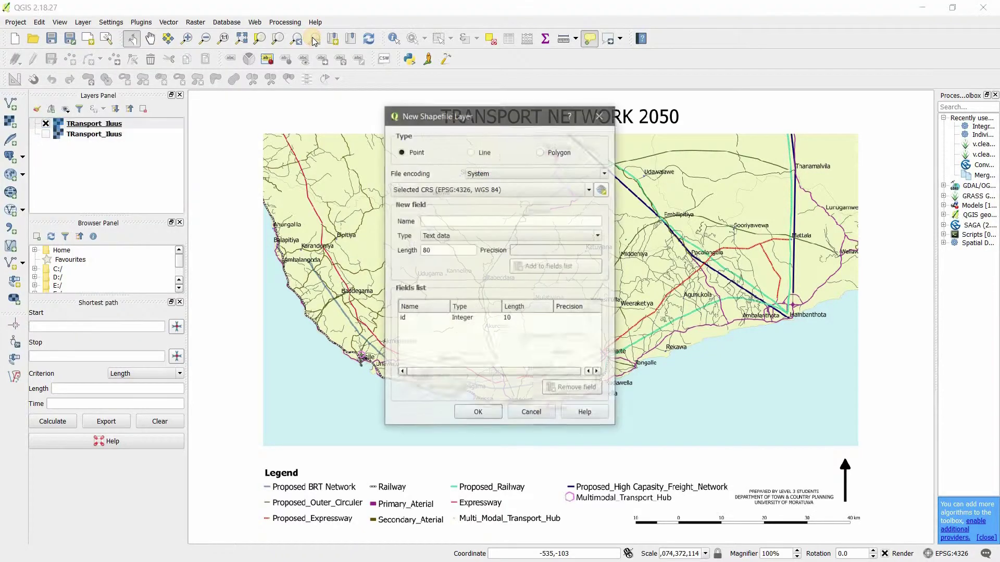
{"action": "mouse_move", "coordinate": [446, 114]}
{"action": "left_mouse_down"}
{"action": "mouse_move", "coordinate": [387, 81]}
{"action": "mouse_move", "coordinate": [420, 127]}
{"action": "left_mouse_up"}
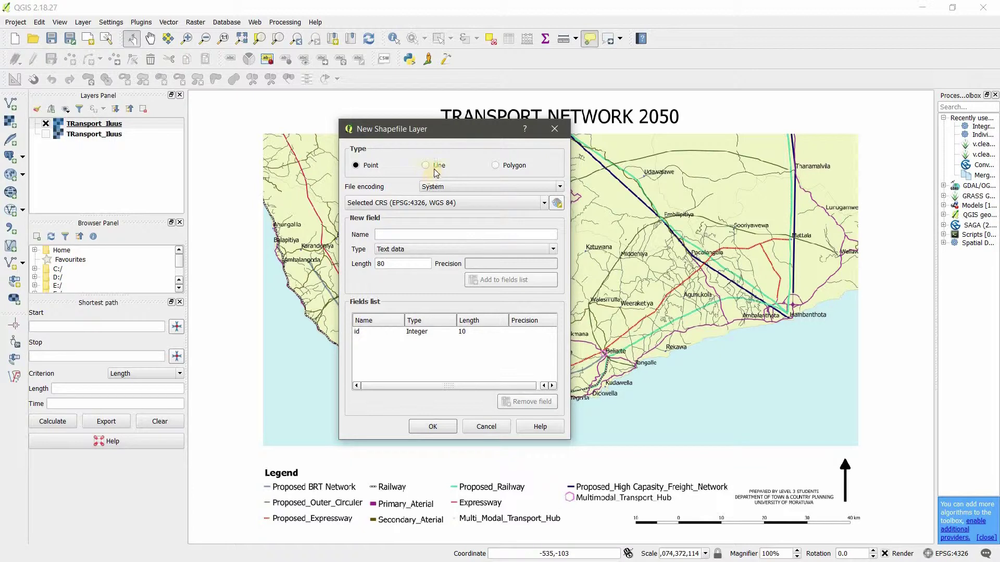
{"action": "left_click", "coordinate": [428, 167]}
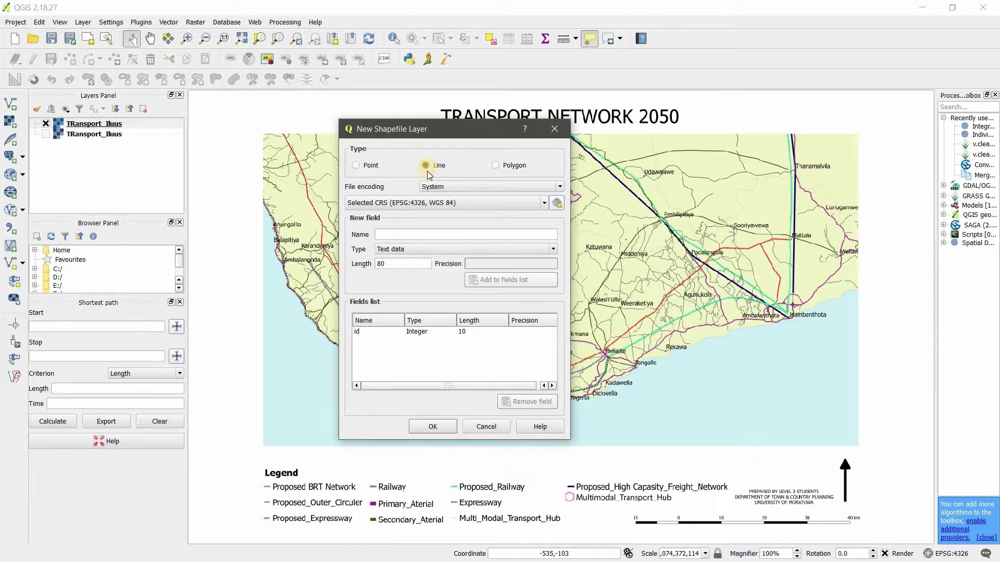
{"action": "left_click", "coordinate": [371, 168]}
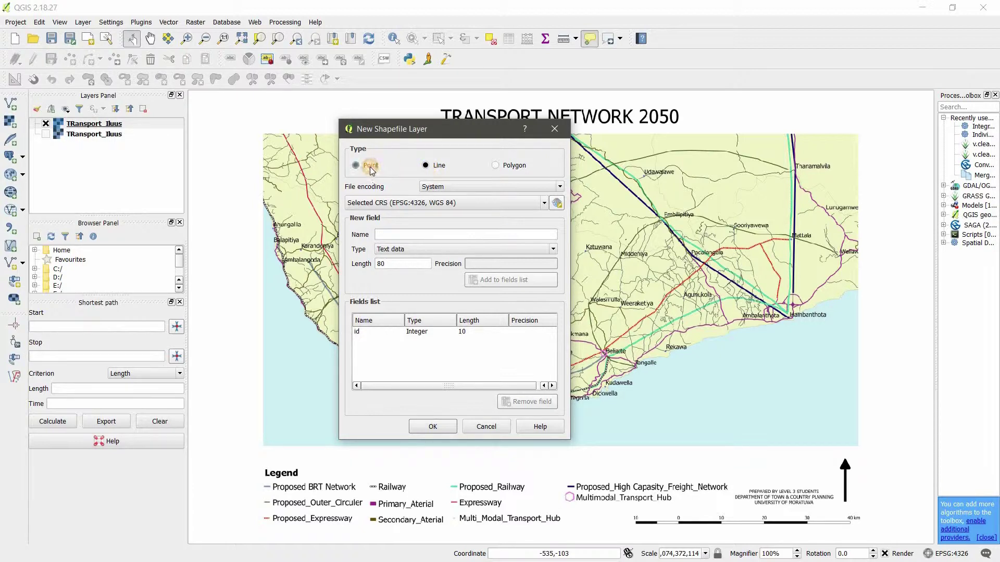
{"action": "left_click", "coordinate": [429, 170]}
{"action": "left_click", "coordinate": [516, 166]}
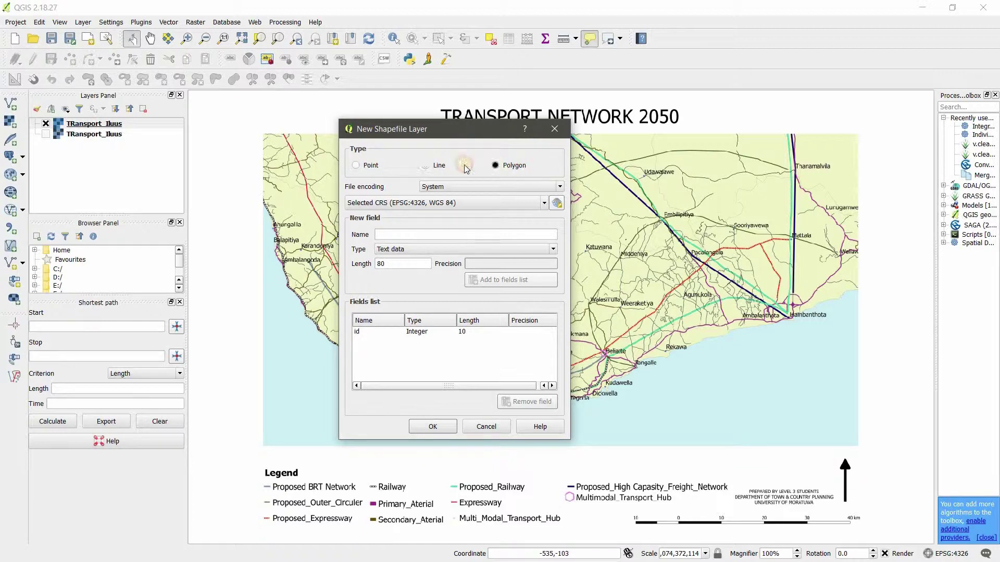
{"action": "left_click", "coordinate": [431, 166]}
{"action": "left_click_drag", "start_coordinate": [467, 131], "coordinate": [358, 102]}
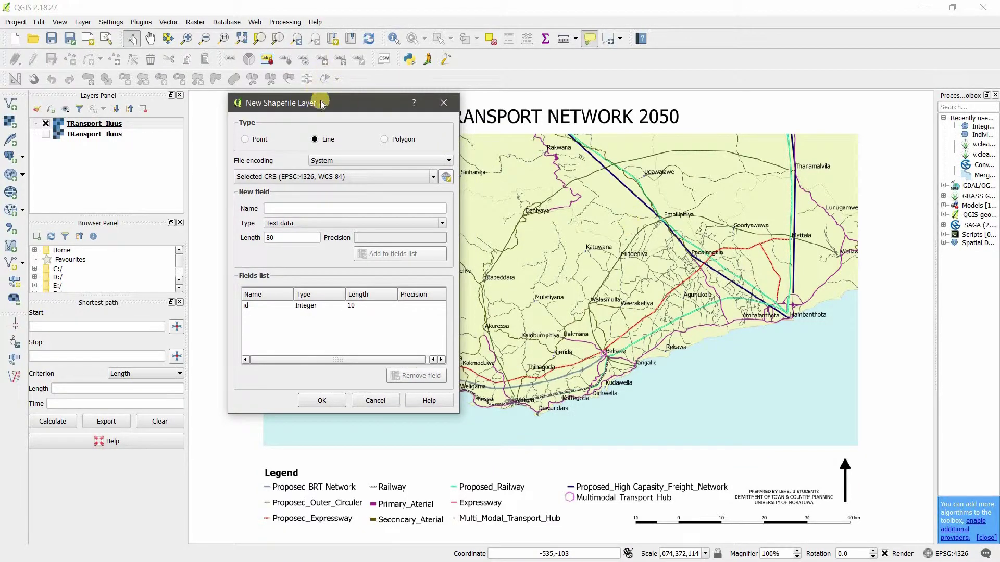
{"action": "left_click_drag", "start_coordinate": [324, 104], "coordinate": [437, 133]}
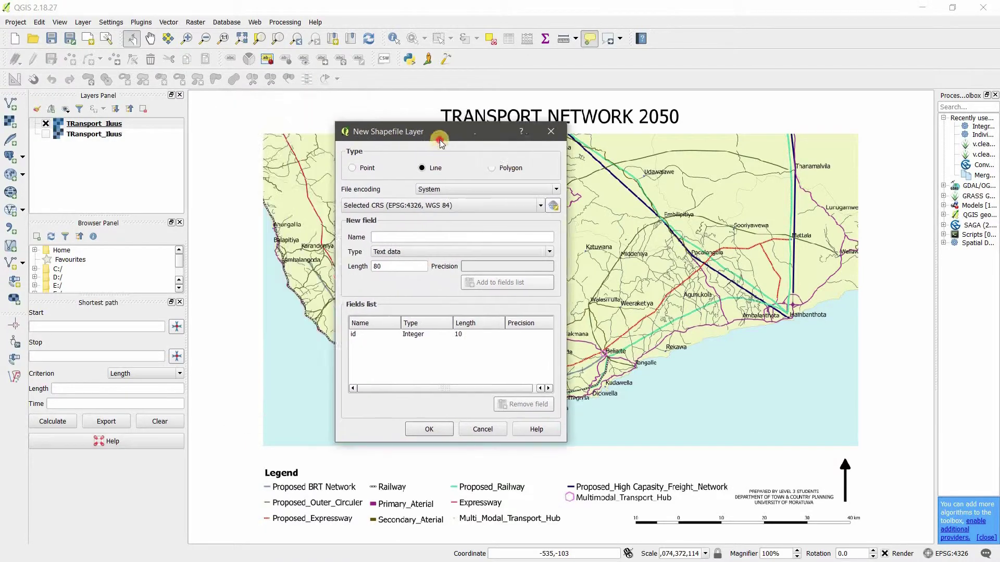
{"action": "left_click", "coordinate": [433, 168]}
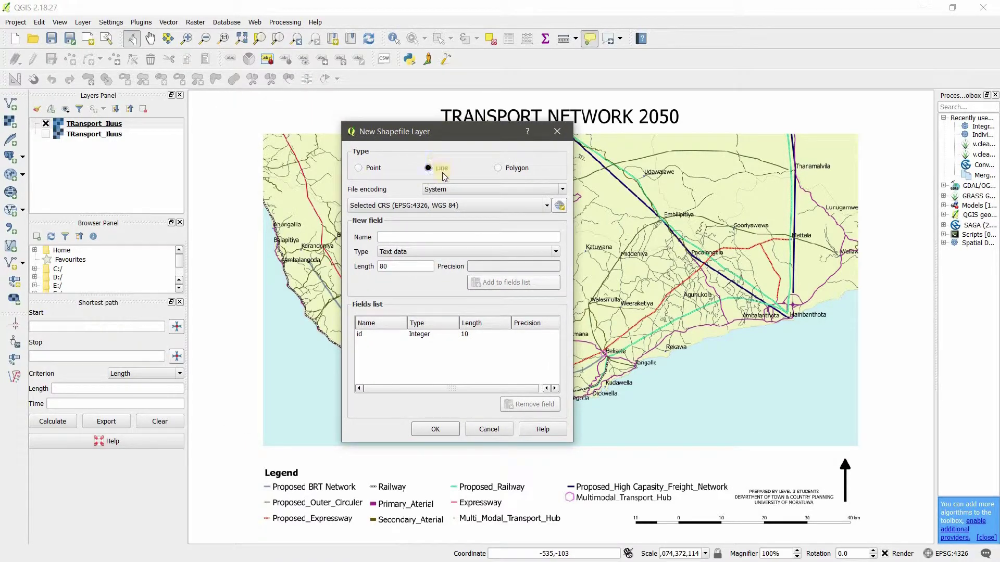
Review the CRS options and keep WGS 84 (EPSG:4326) unchanged
{"action": "left_click", "coordinate": [547, 205]}
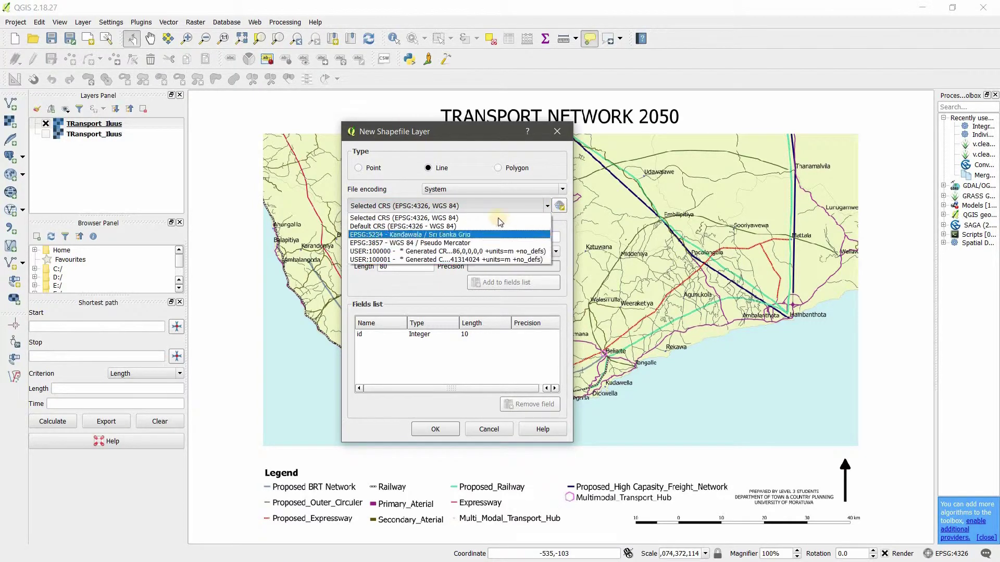
{"action": "left_click", "coordinate": [560, 205]}
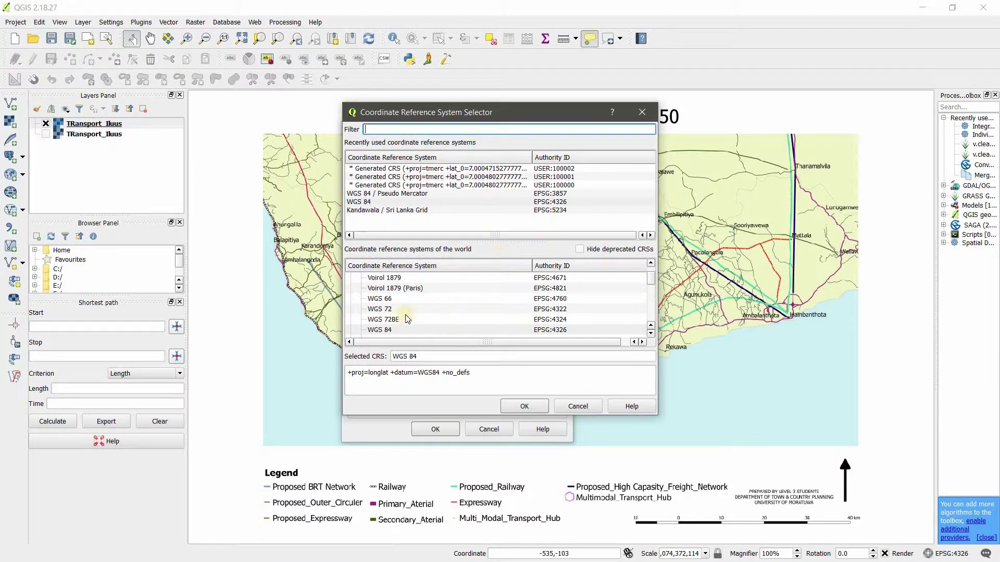
{"action": "left_click_drag", "start_coordinate": [651, 280], "coordinate": [654, 154]}
{"action": "left_click", "coordinate": [646, 112]}
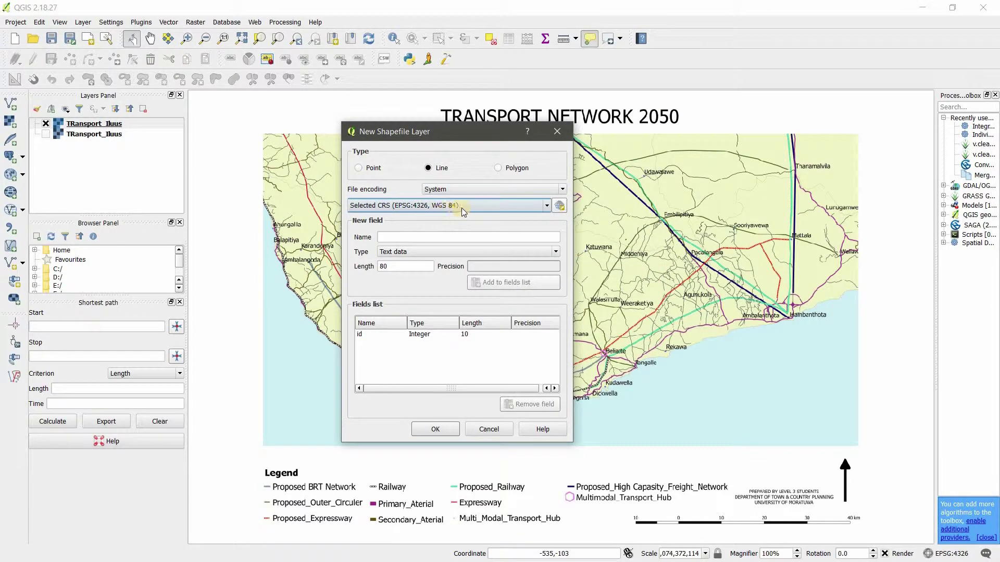
Add an ID field of type whole number with length 5
{"action": "left_click", "coordinate": [433, 237]}
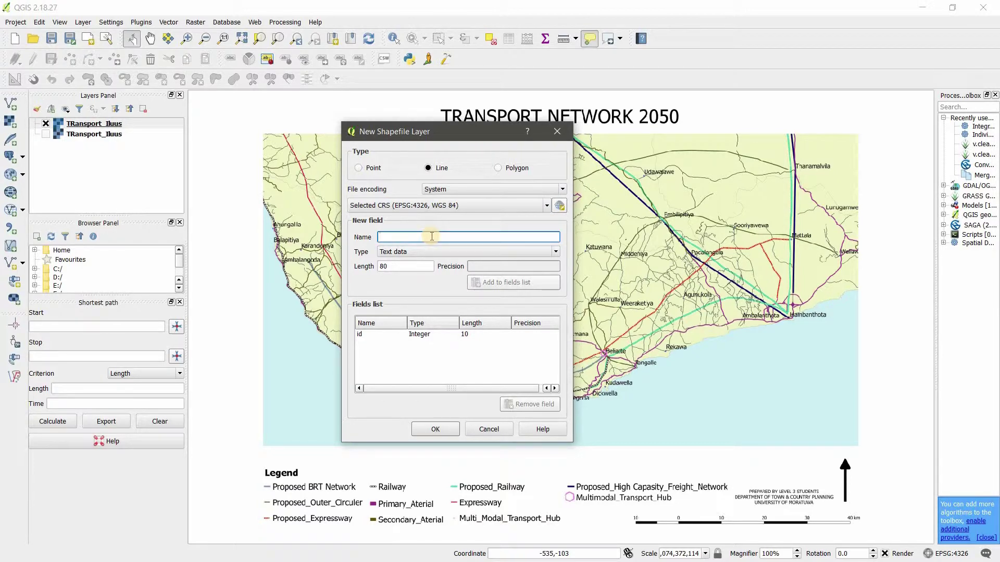
{"action": "type", "text": "ID"}
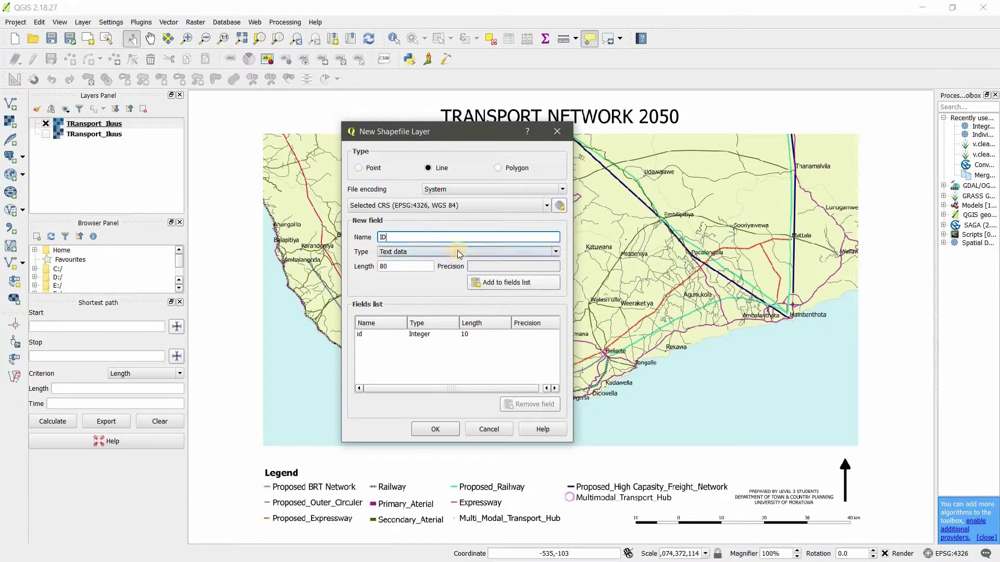
{"action": "left_click", "coordinate": [487, 250]}
{"action": "left_click", "coordinate": [483, 253]}
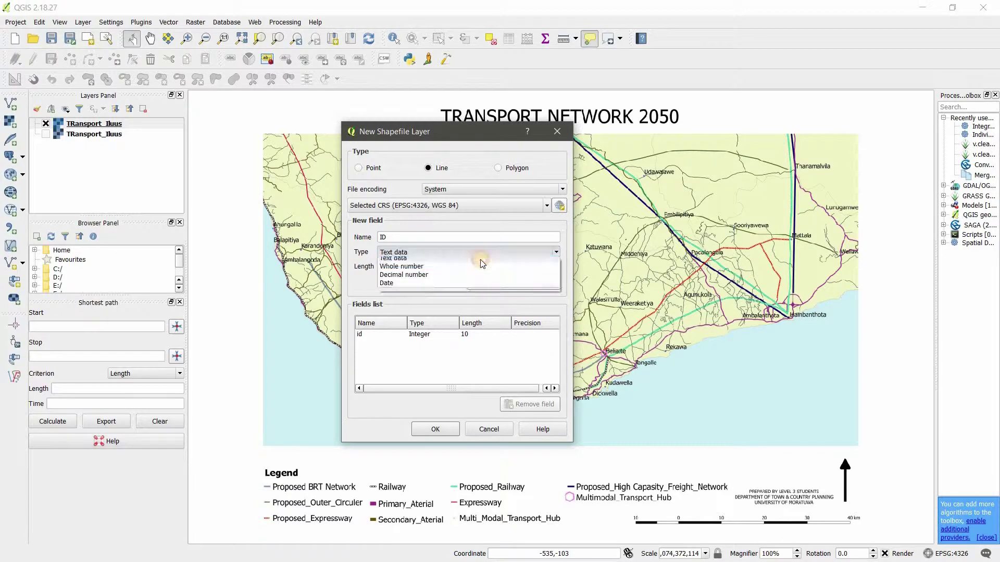
{"action": "left_click", "coordinate": [480, 269]}
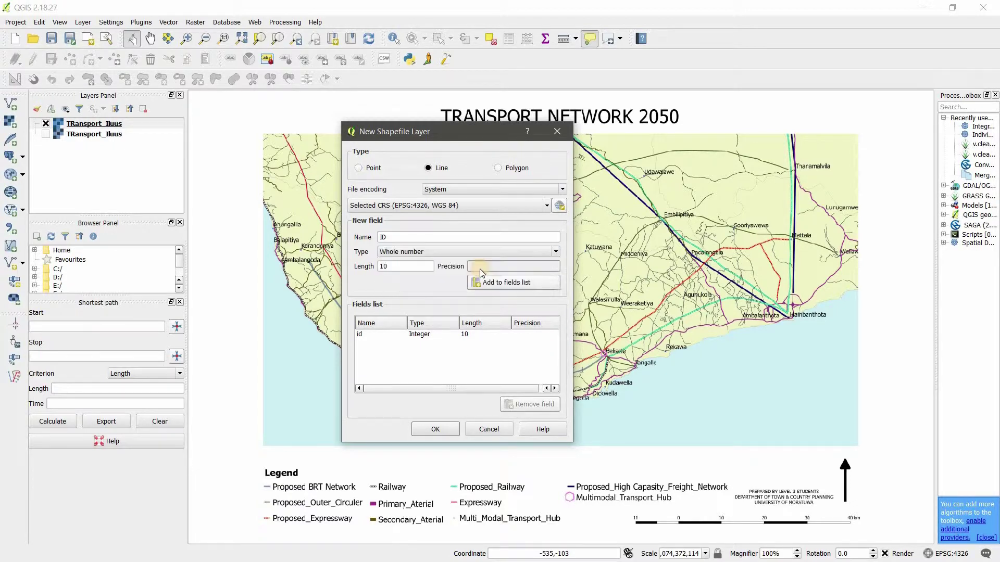
{"action": "left_click_drag", "start_coordinate": [407, 266], "coordinate": [322, 268]}
{"action": "type", "text": "5"}
{"action": "left_click", "coordinate": [507, 285]}
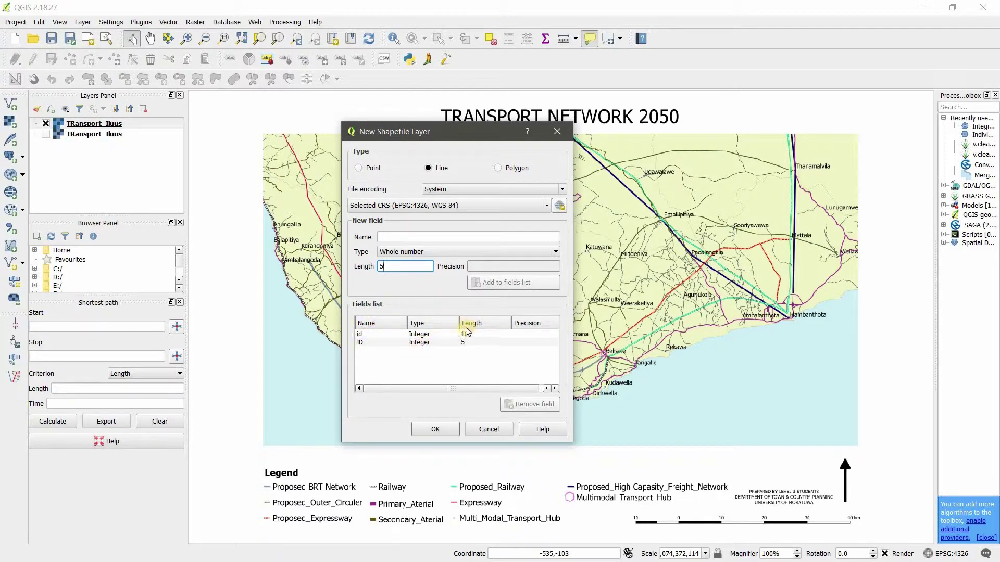
Add a Name field of type text data with length 50
{"action": "left_click", "coordinate": [521, 239]}
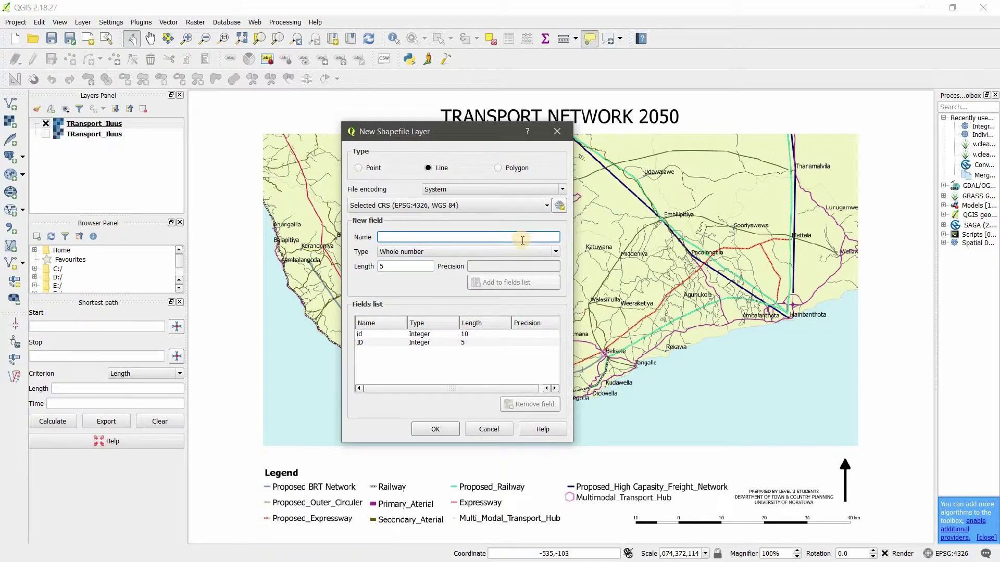
{"action": "type", "text": "Name"}
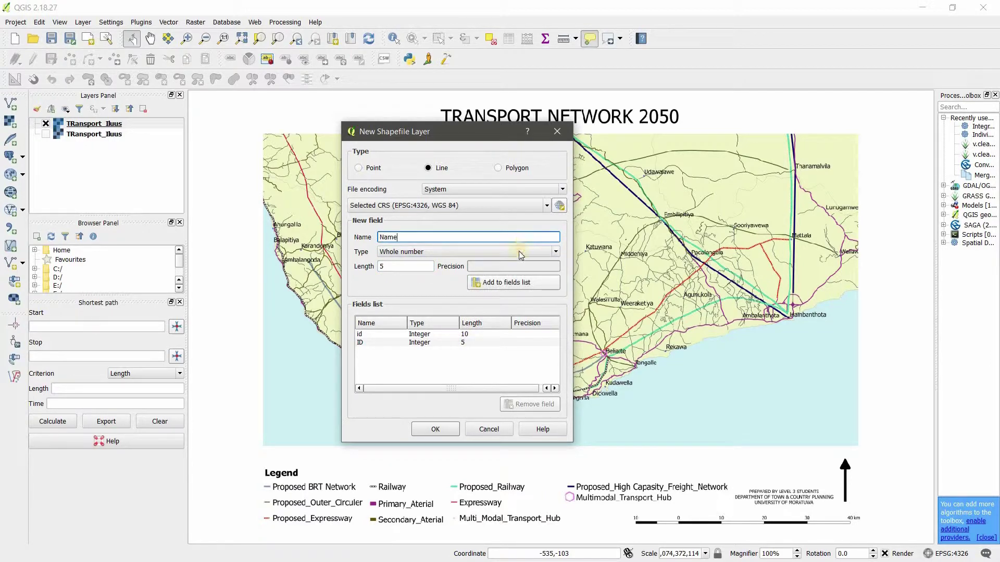
{"action": "left_click", "coordinate": [521, 250]}
{"action": "left_click", "coordinate": [481, 274]}
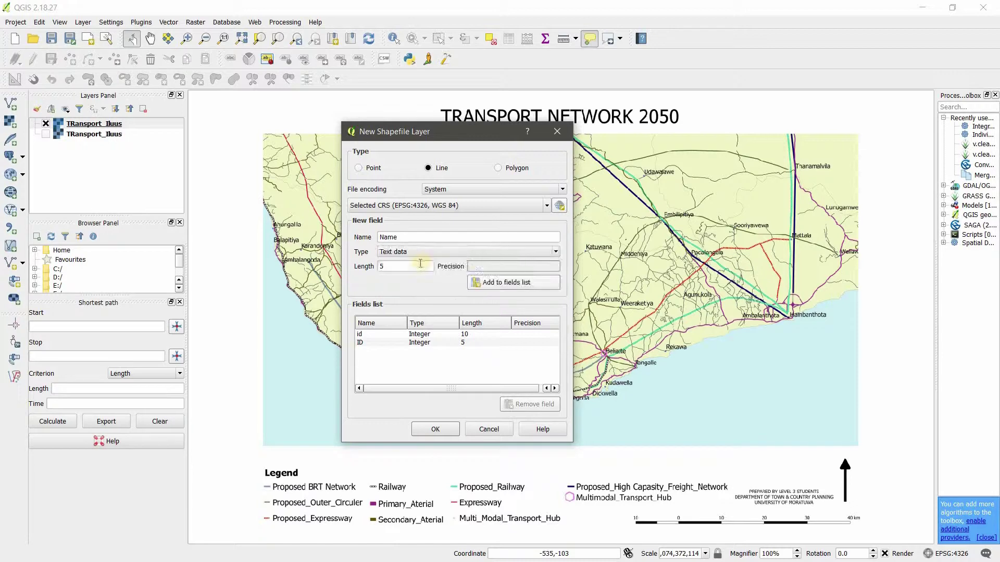
{"action": "left_click_drag", "start_coordinate": [418, 266], "coordinate": [343, 267]}
{"action": "type", "text": "50"}
{"action": "left_click", "coordinate": [498, 281]}
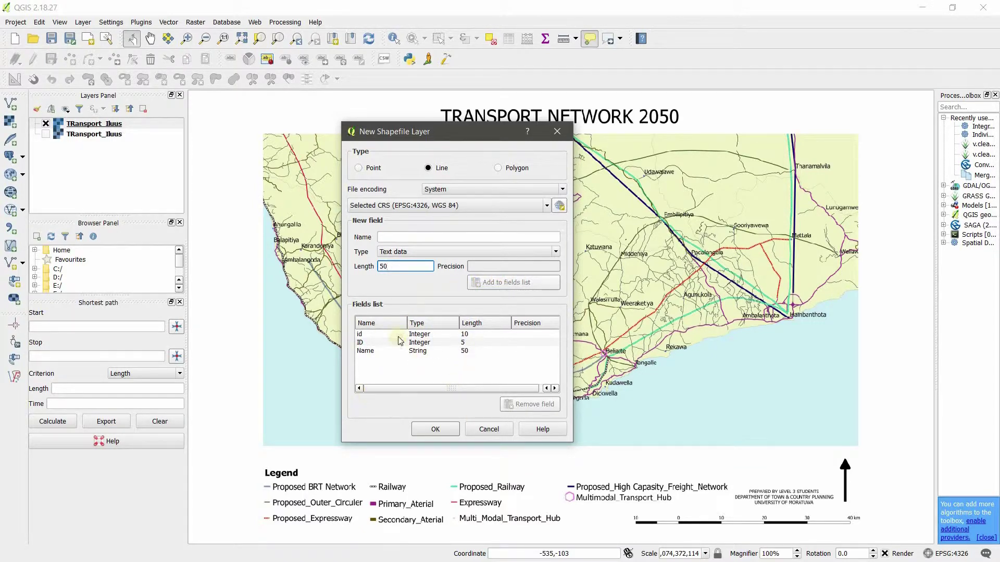
Create the line layer and save its shapefile as Road_tut
{"action": "left_click", "coordinate": [438, 427]}
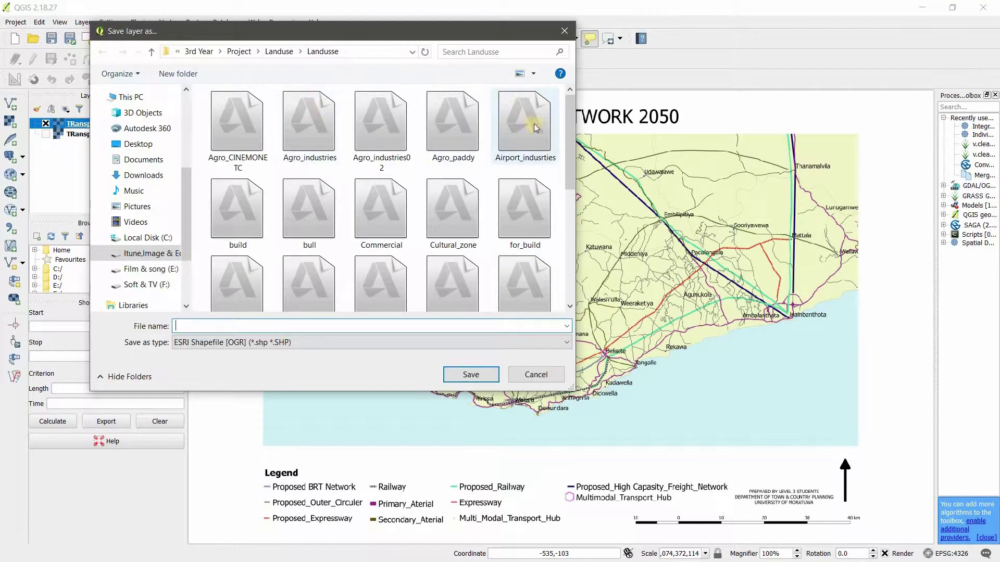
{"action": "left_click_drag", "start_coordinate": [570, 160], "coordinate": [454, 66]}
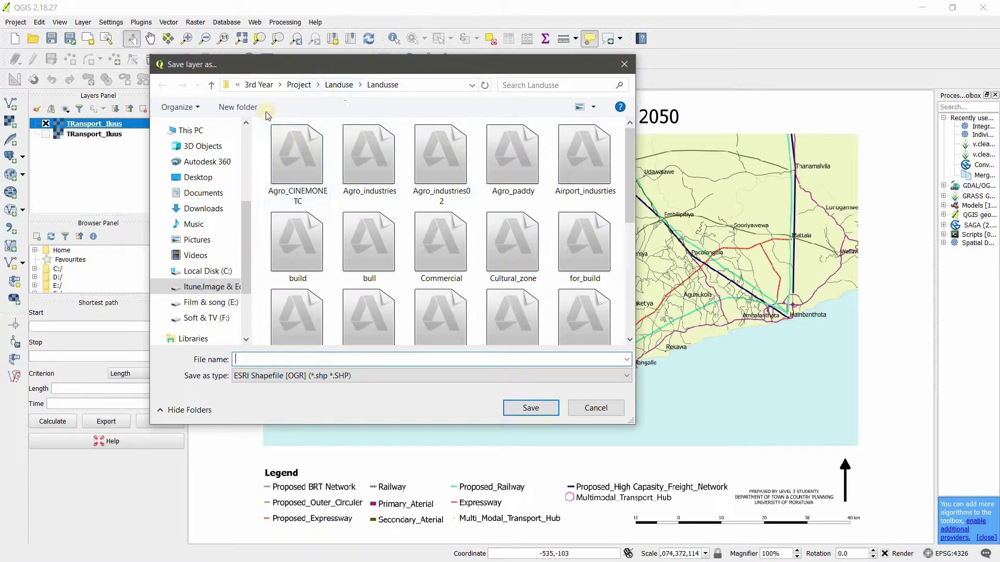
{"action": "left_click_drag", "start_coordinate": [246, 257], "coordinate": [246, 274]}
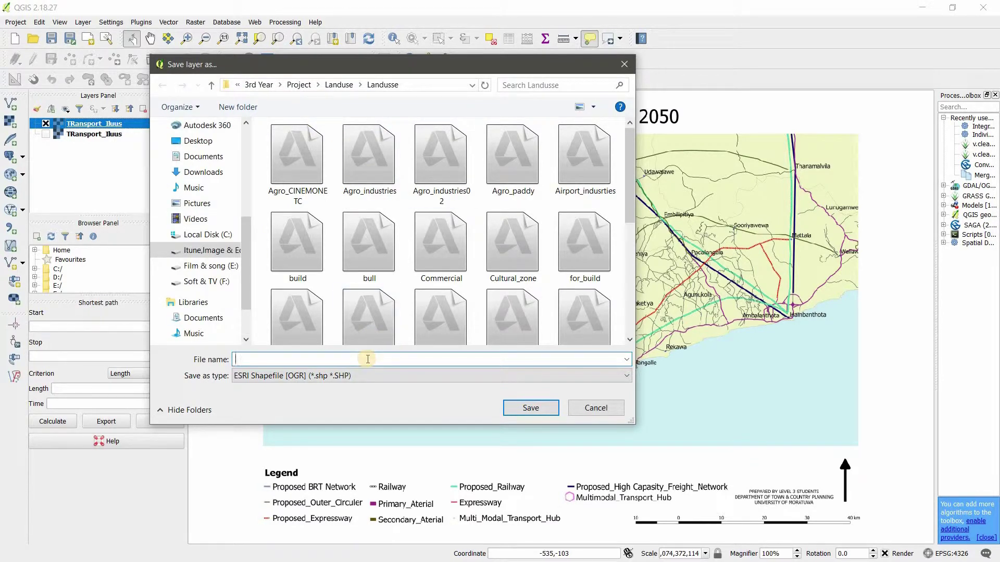
{"action": "type", "text": "Road_tut"}
{"action": "left_click", "coordinate": [530, 409]}
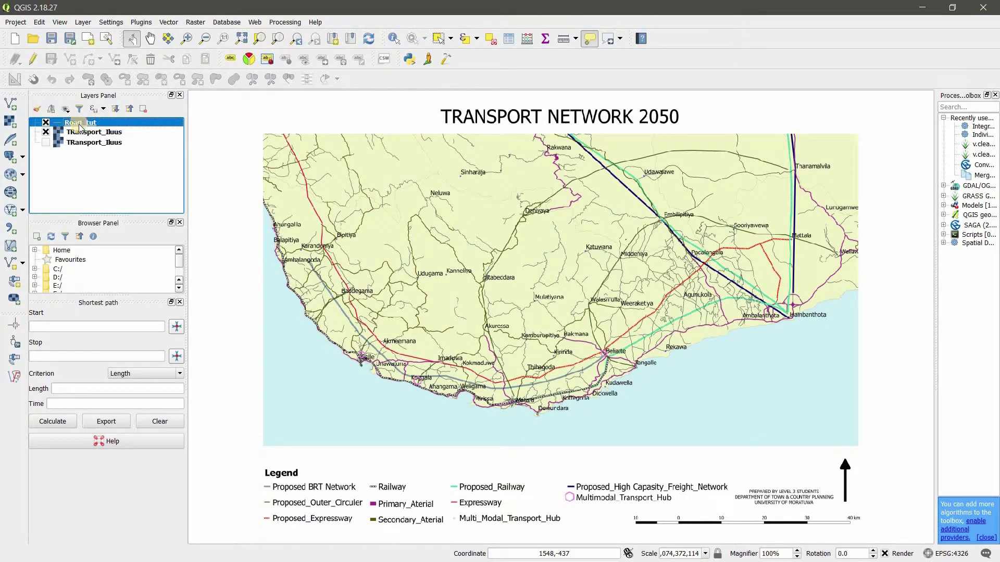
Select Road_tut, turn on editing and choose the Add Feature tool
{"action": "mouse_move", "coordinate": [71, 127]}
{"action": "left_mouse_down"}
{"action": "mouse_move", "coordinate": [105, 123]}
{"action": "mouse_move", "coordinate": [98, 132]}
{"action": "left_mouse_up"}
{"action": "mouse_move", "coordinate": [94, 132]}
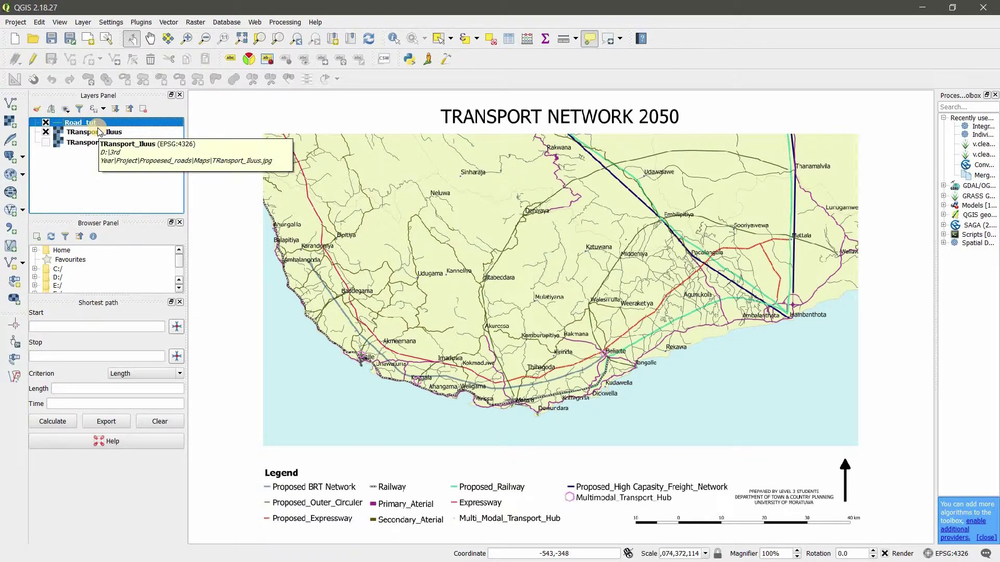
{"action": "left_click_drag", "start_coordinate": [98, 128], "coordinate": [93, 123]}
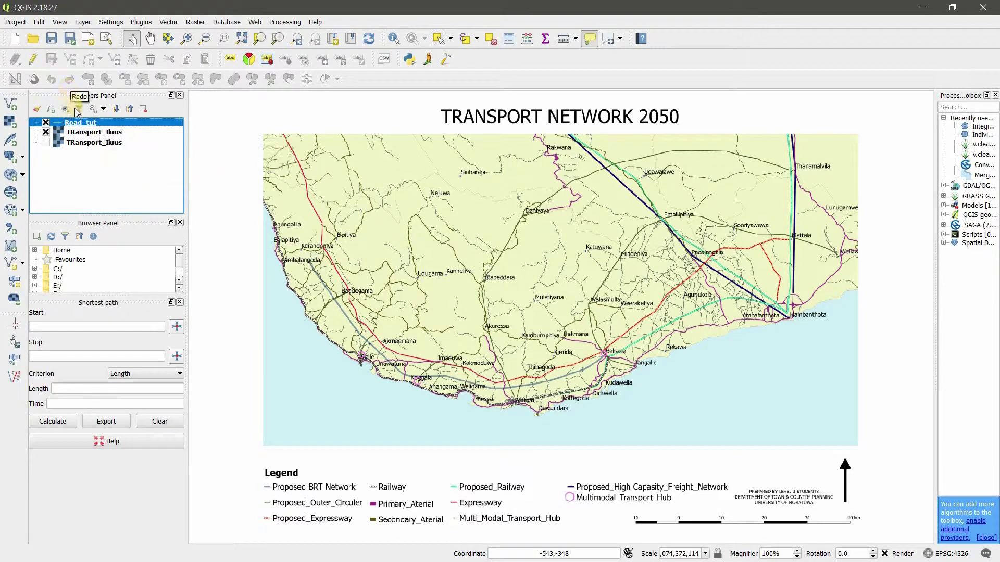
{"action": "left_click", "coordinate": [34, 61]}
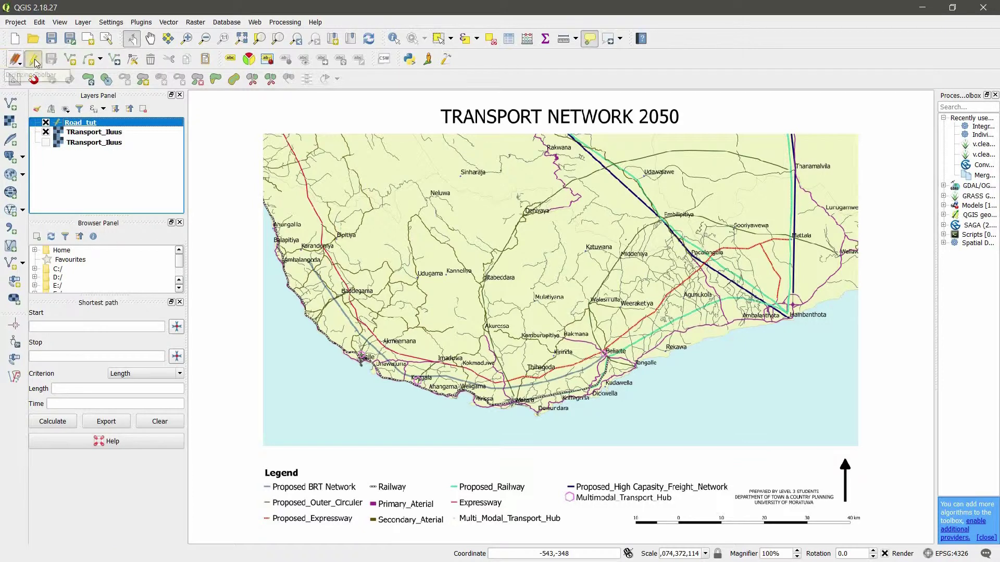
{"action": "left_click", "coordinate": [71, 60]}
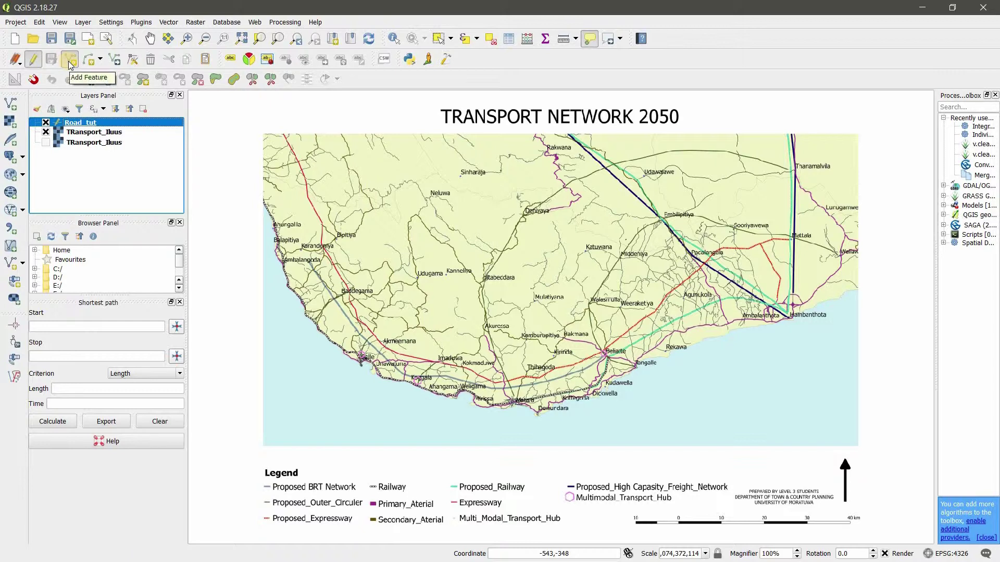
Digitize a Road_tut line from near Sinharaja to Hambanthota
{"action": "left_click", "coordinate": [69, 65]}
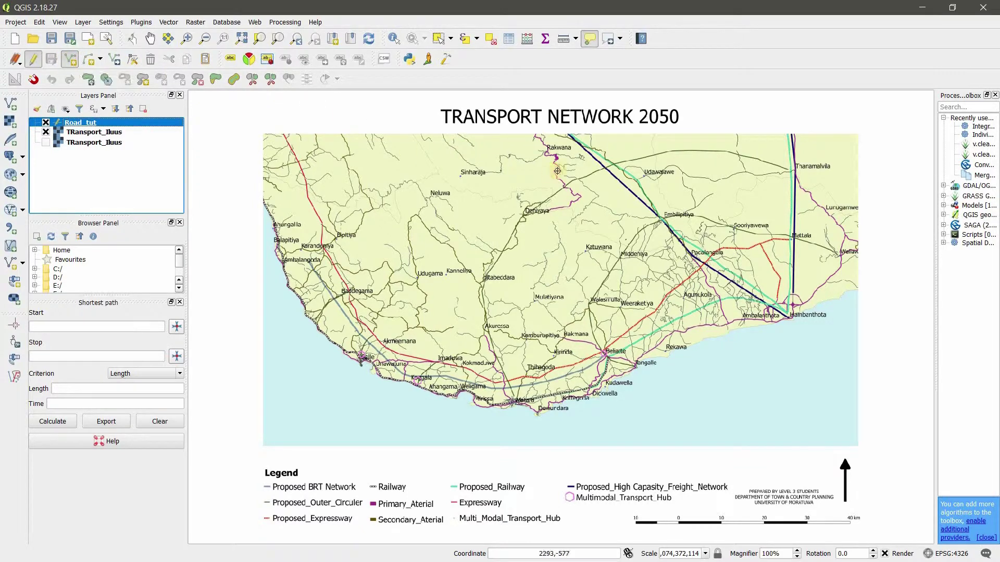
{"action": "left_click", "coordinate": [572, 137]}
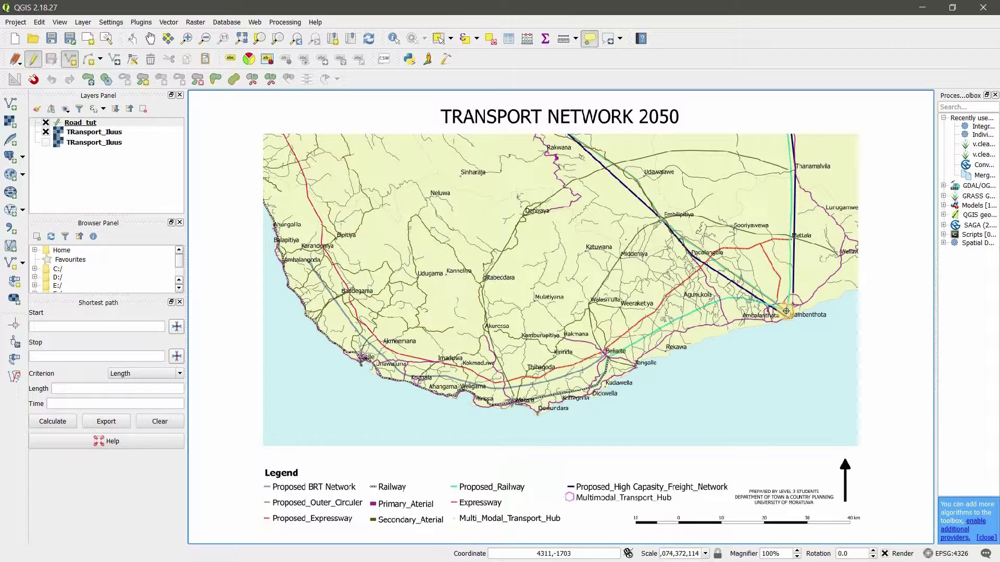
{"action": "right_click", "coordinate": [785, 310]}
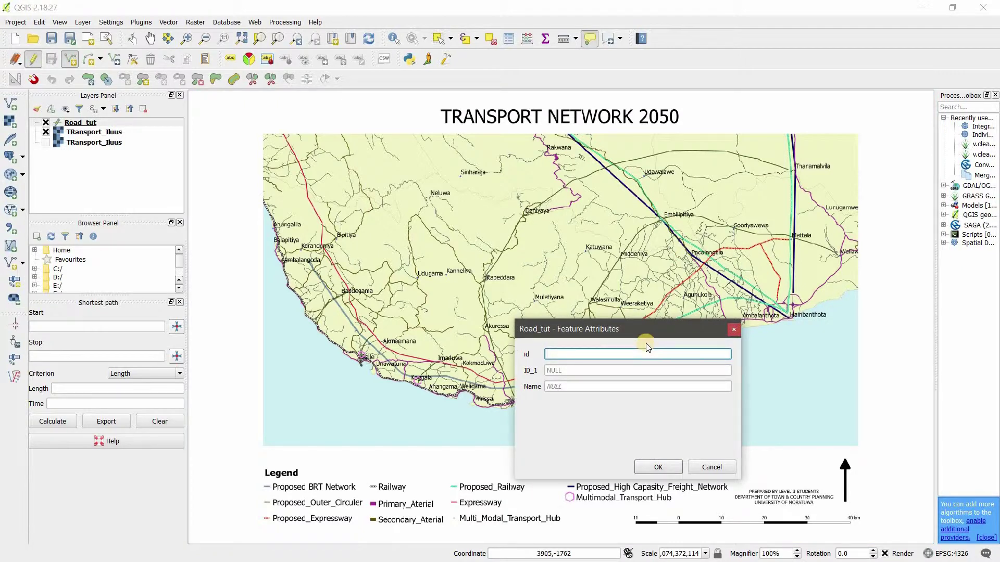
Enter ID_1 001 and Name Rail for the new road feature
{"action": "left_click", "coordinate": [621, 372]}
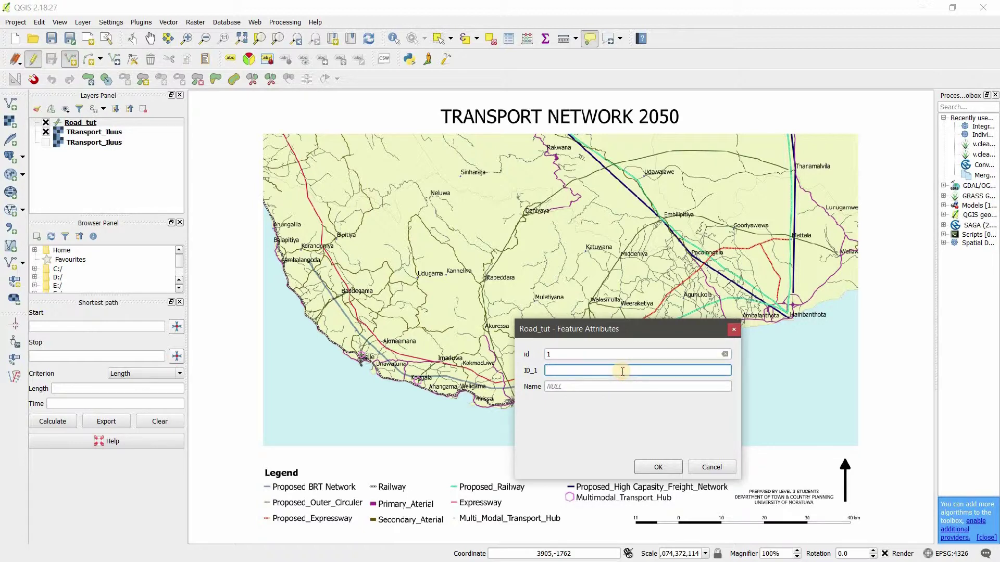
{"action": "type", "text": "001"}
{"action": "left_click", "coordinate": [584, 386]}
{"action": "type", "text": "Rail"}
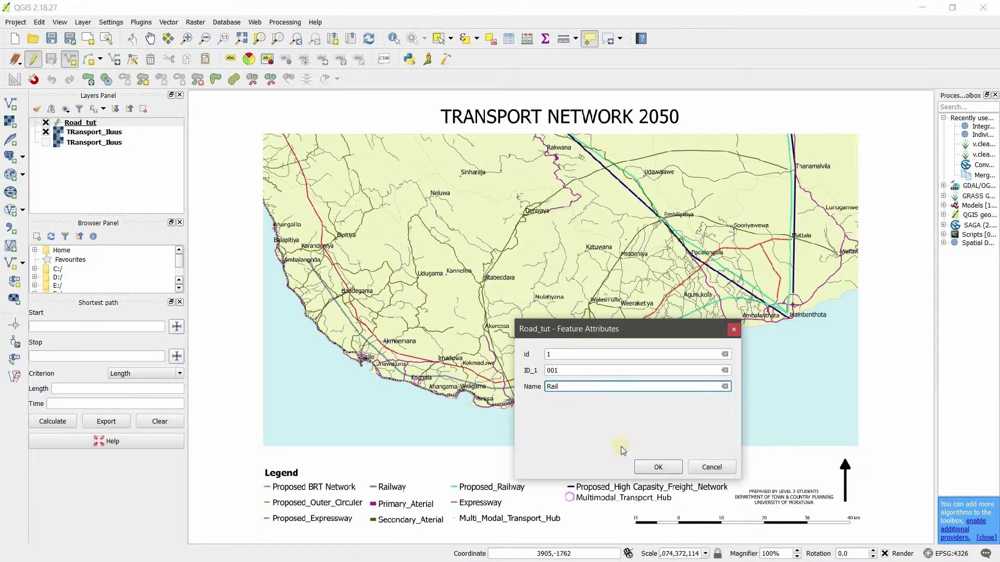
{"action": "left_click", "coordinate": [665, 467]}
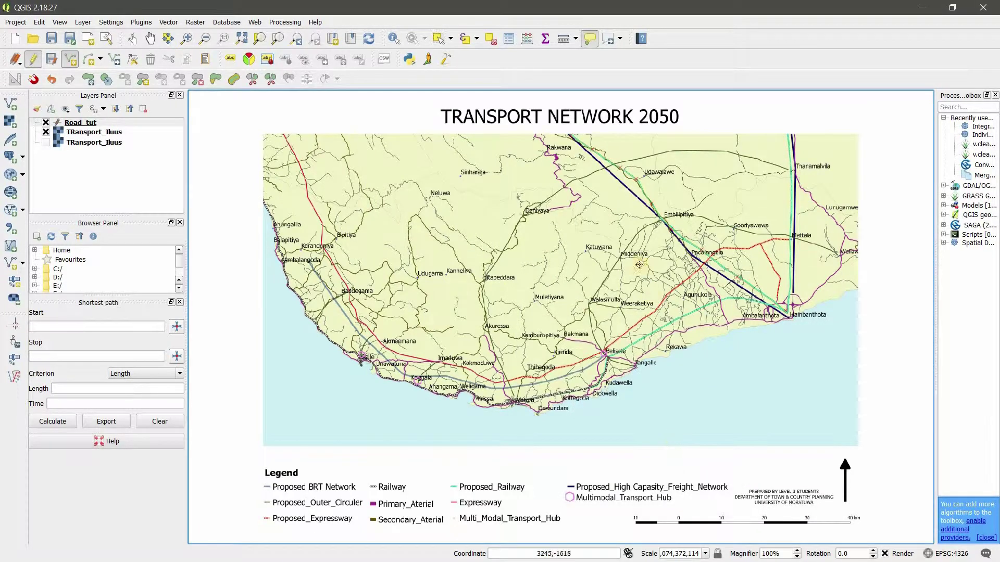
{"action": "scroll", "coordinate": [617, 166], "scroll_direction": "up", "scroll_amount": 2}
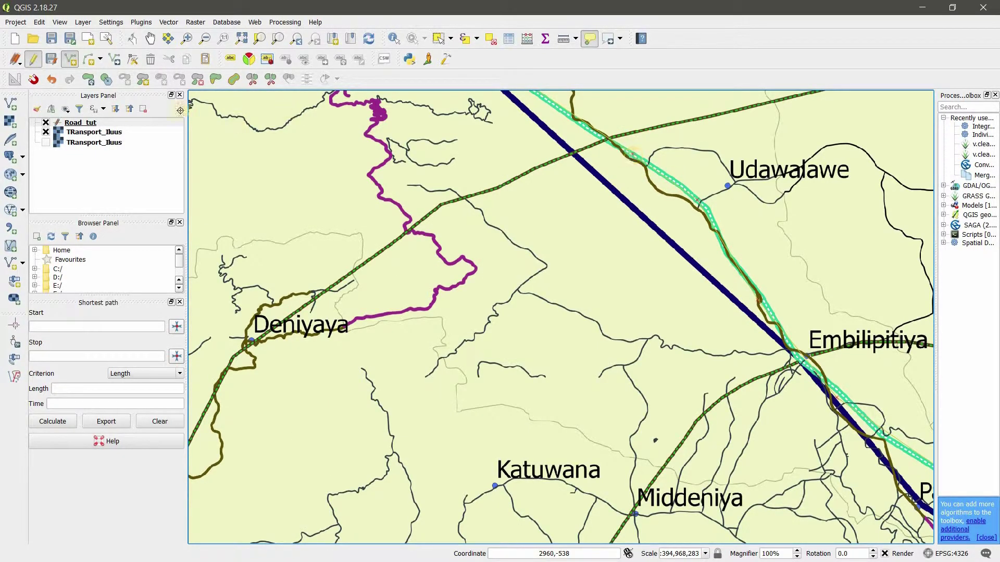
Save Road_tut's edits and switch editing off
{"action": "left_click", "coordinate": [32, 59]}
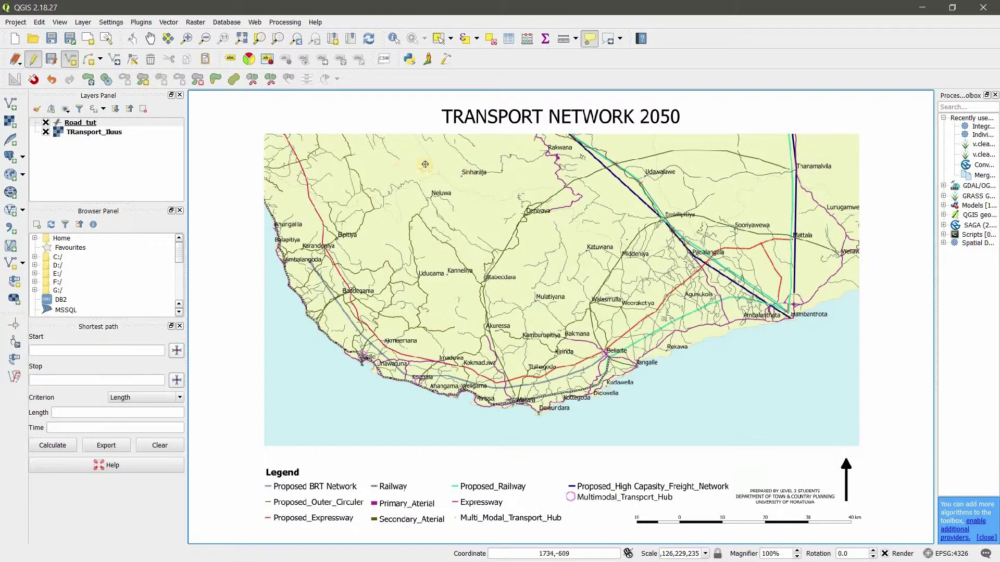
{"action": "left_click", "coordinate": [49, 60]}
{"action": "left_click", "coordinate": [32, 60]}
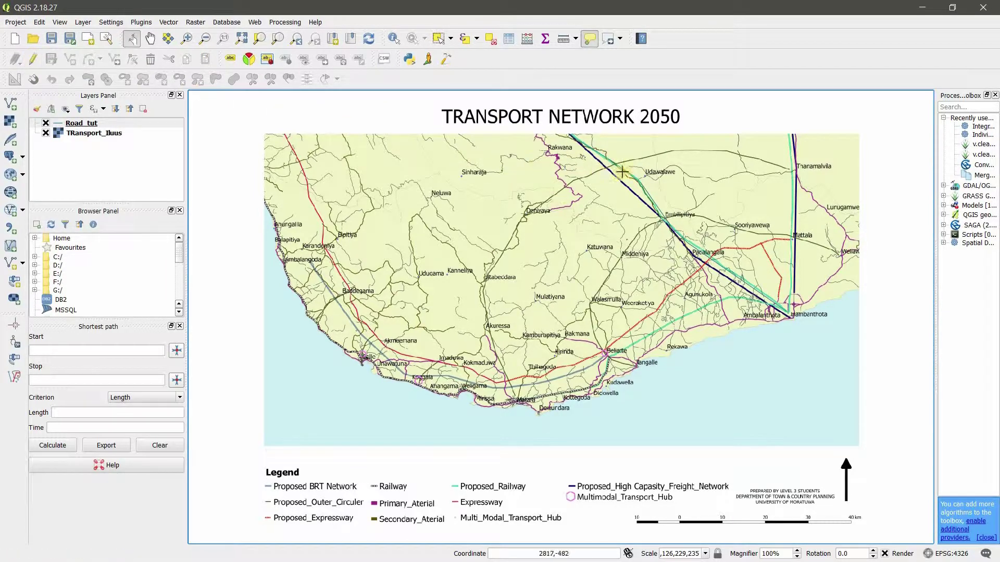
In Road_tut's style properties, set the simple line colour to red
{"action": "left_click", "coordinate": [83, 125]}
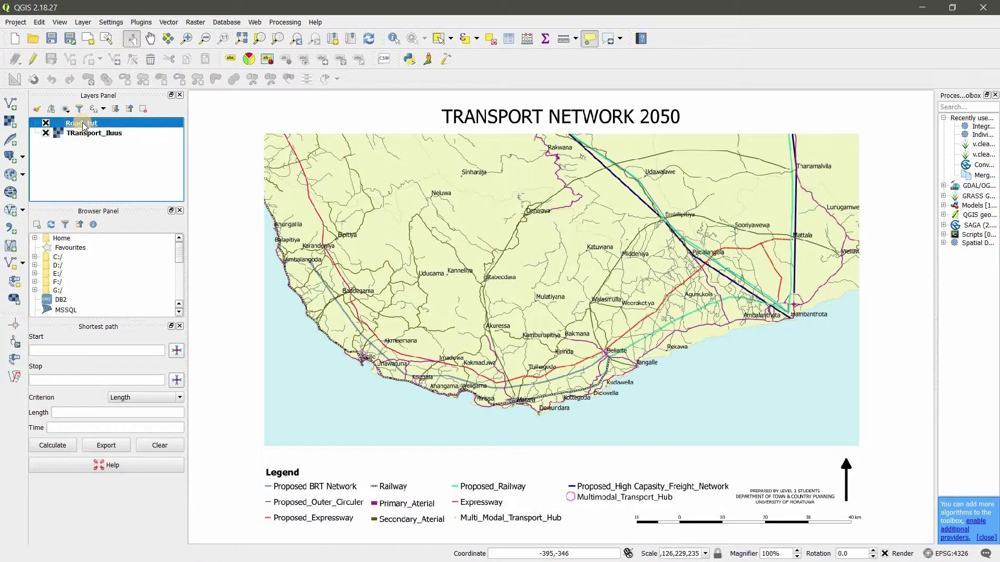
{"action": "double_click", "coordinate": [83, 123]}
{"action": "left_click_drag", "start_coordinate": [169, 29], "coordinate": [353, 60]}
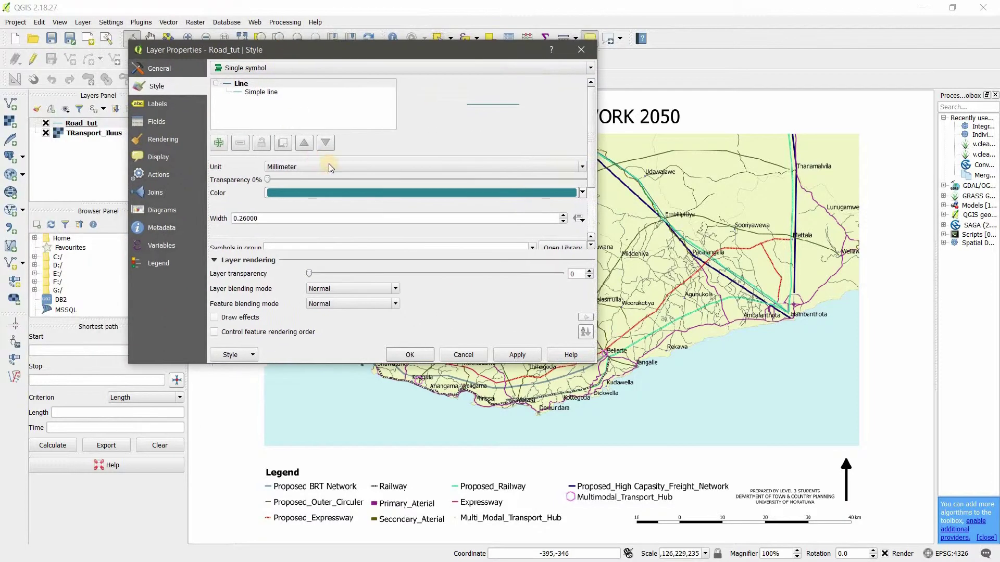
{"action": "left_click", "coordinate": [262, 94]}
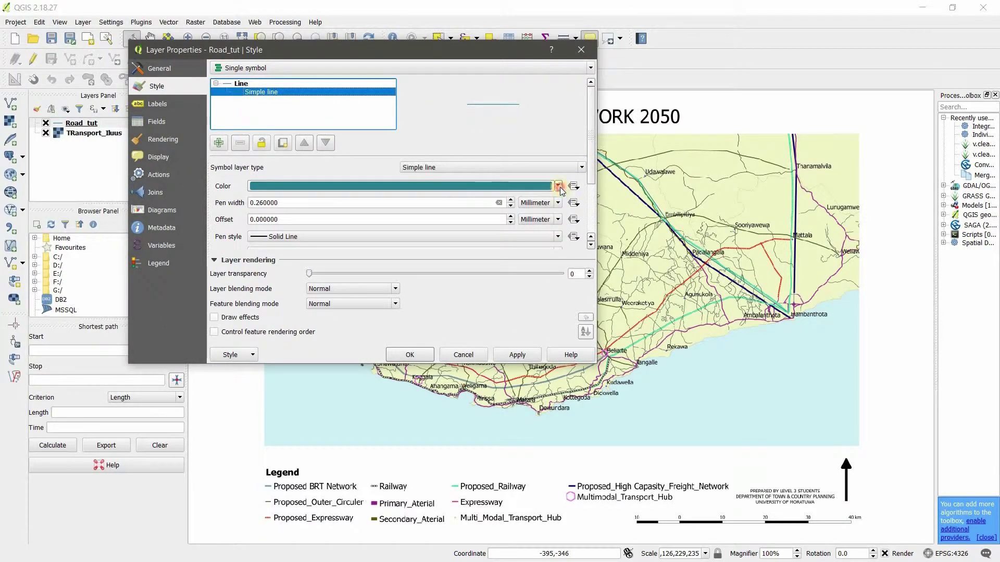
{"action": "left_click", "coordinate": [560, 187]}
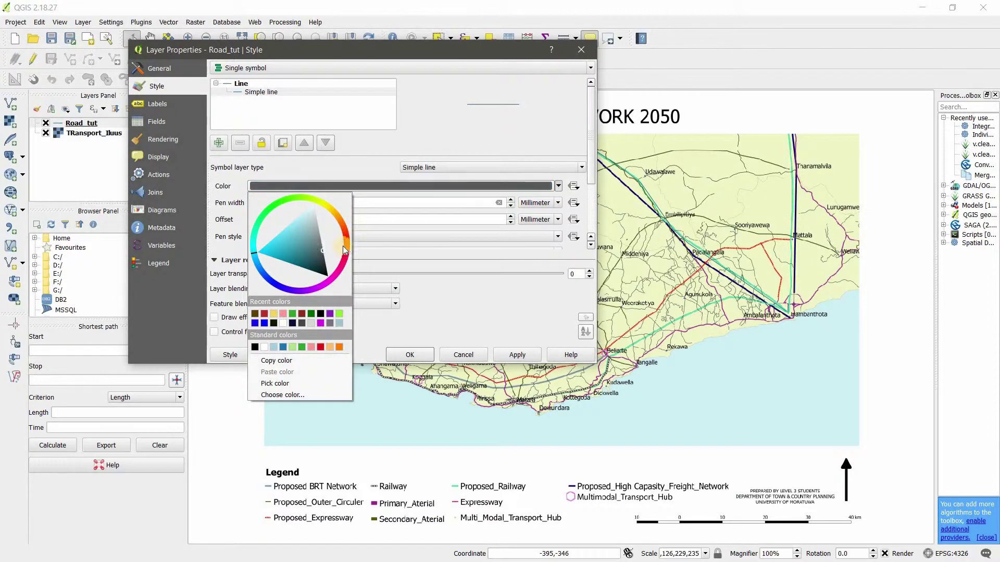
{"action": "left_click_drag", "start_coordinate": [343, 246], "coordinate": [339, 237]}
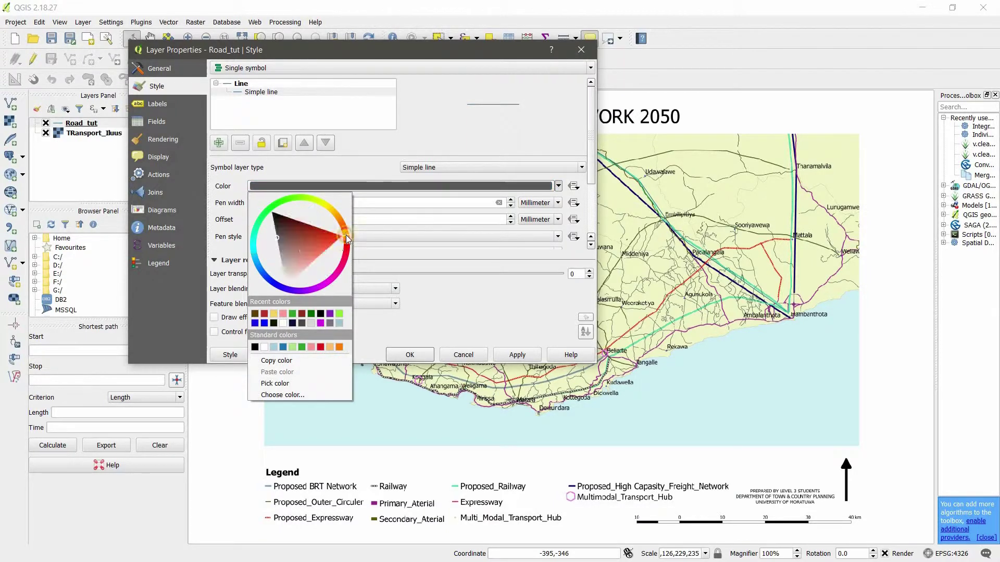
{"action": "left_click", "coordinate": [476, 289]}
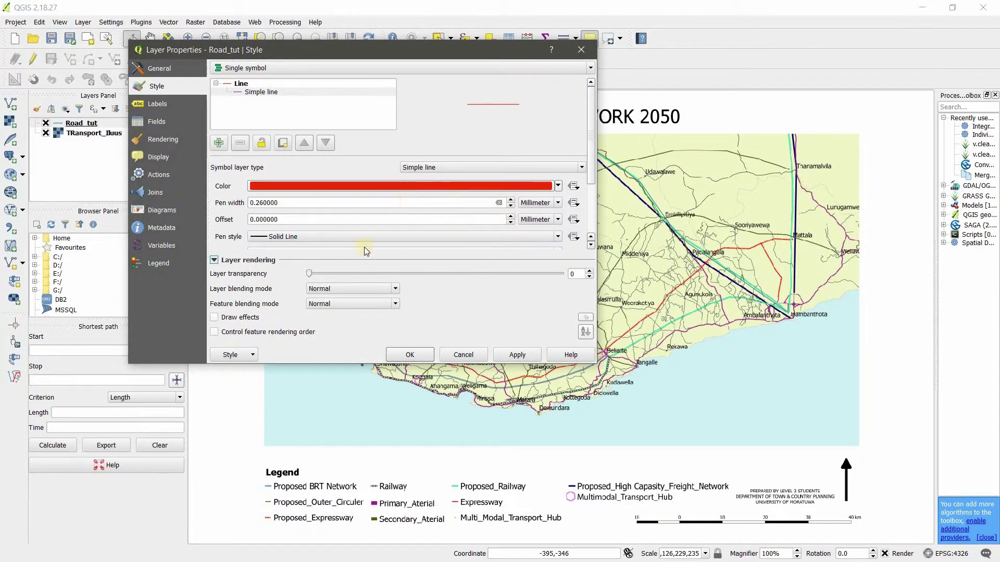
Set the line's pen width to 1.26 and apply the style
{"action": "left_click", "coordinate": [512, 200]}
{"action": "left_click", "coordinate": [511, 200]}
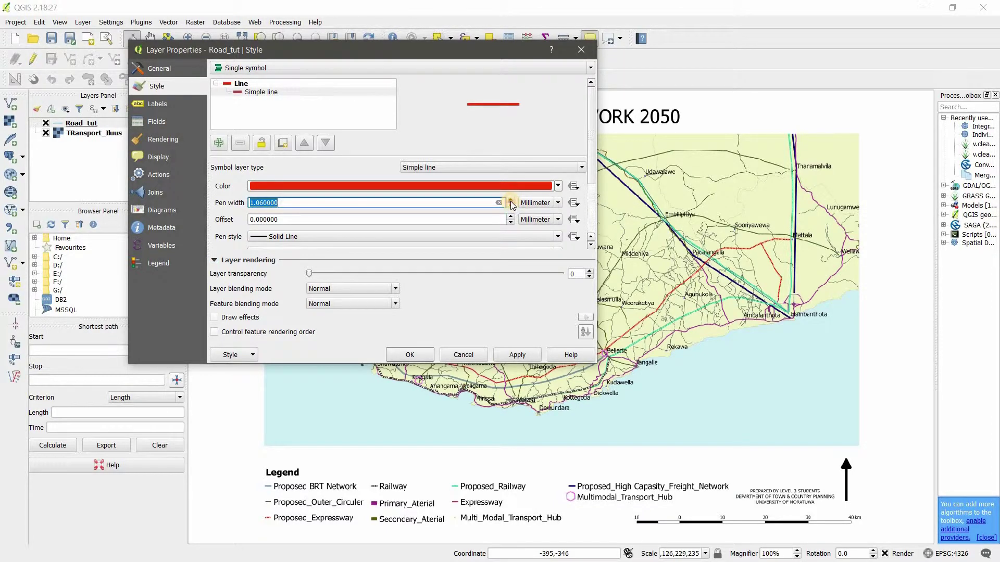
{"action": "left_click", "coordinate": [510, 199]}
{"action": "left_click", "coordinate": [515, 357]}
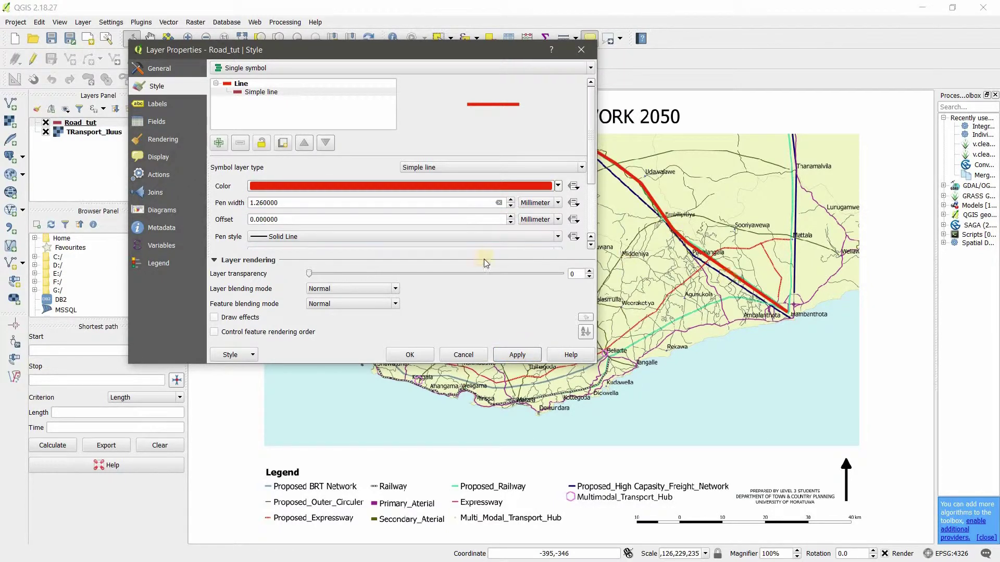
{"action": "mouse_move", "coordinate": [590, 166]}
{"action": "left_mouse_down"}
{"action": "mouse_move", "coordinate": [588, 219]}
{"action": "mouse_move", "coordinate": [541, 147]}
{"action": "left_mouse_up"}
{"action": "left_click", "coordinate": [588, 220]}
{"action": "left_click_drag", "start_coordinate": [591, 119], "coordinate": [586, 99]}
{"action": "left_click", "coordinate": [412, 355]}
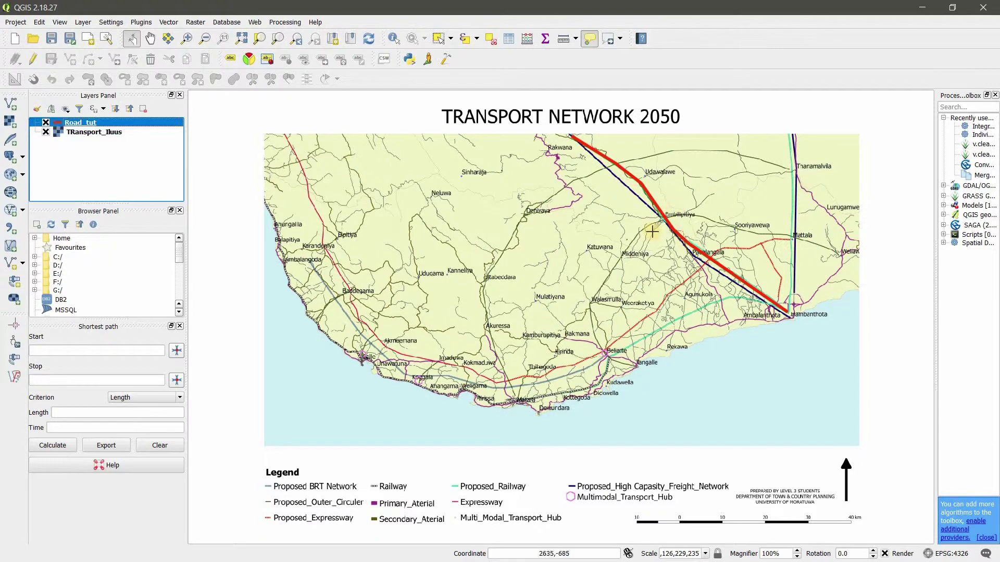
Create a new polygon shapefile layer named '1' with an attribute field
{"action": "left_click", "coordinate": [84, 23]}
{"action": "left_click", "coordinate": [304, 36]}
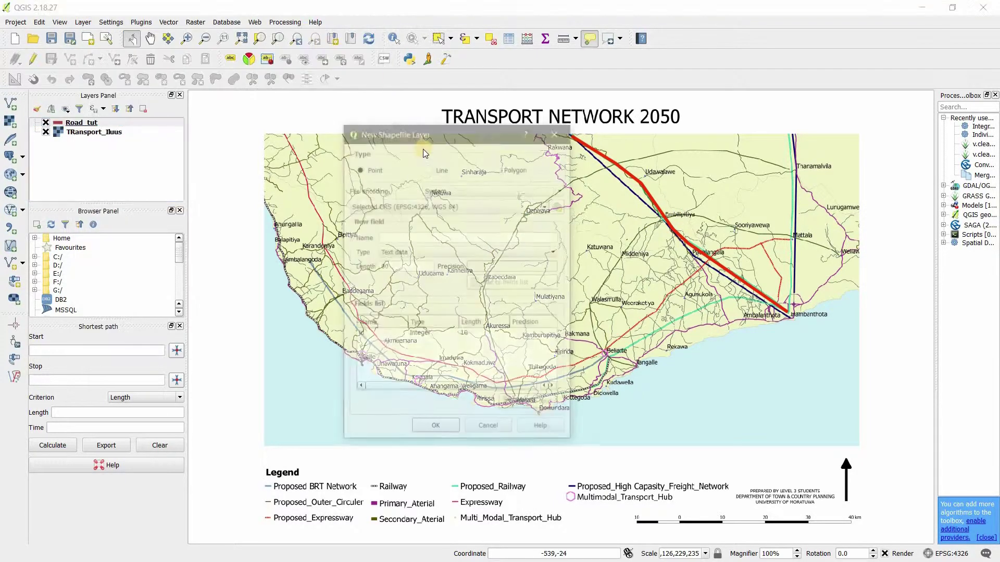
{"action": "left_click", "coordinate": [505, 166]}
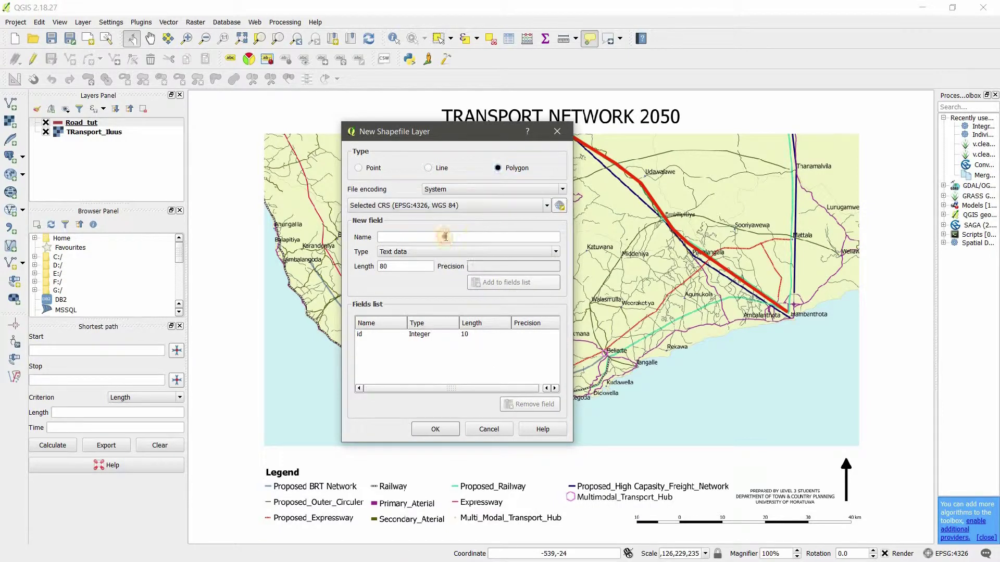
{"action": "left_click", "coordinate": [445, 237]}
{"action": "type", "text": "n"}
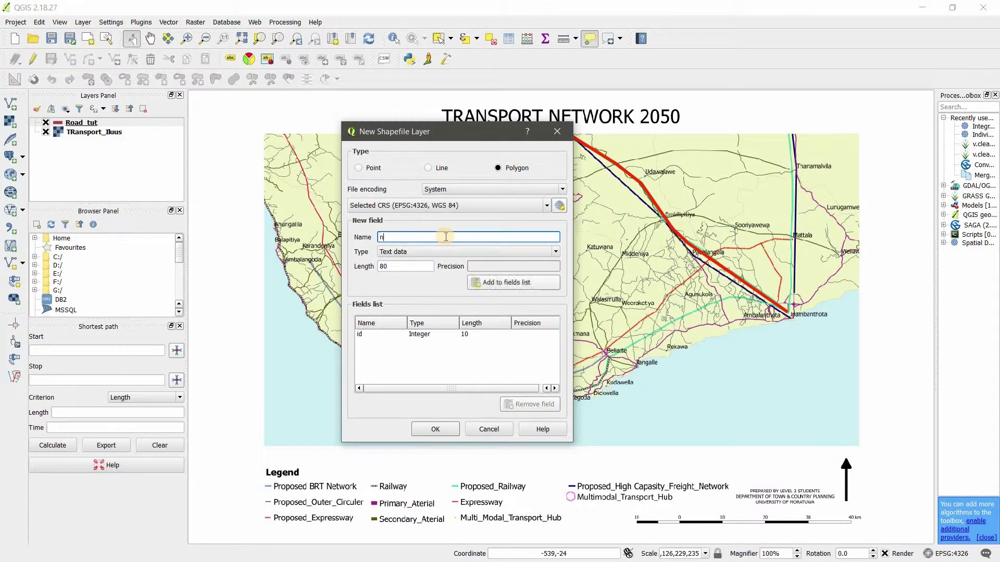
{"action": "type", "text": "ame"}
{"action": "left_click", "coordinate": [454, 422]}
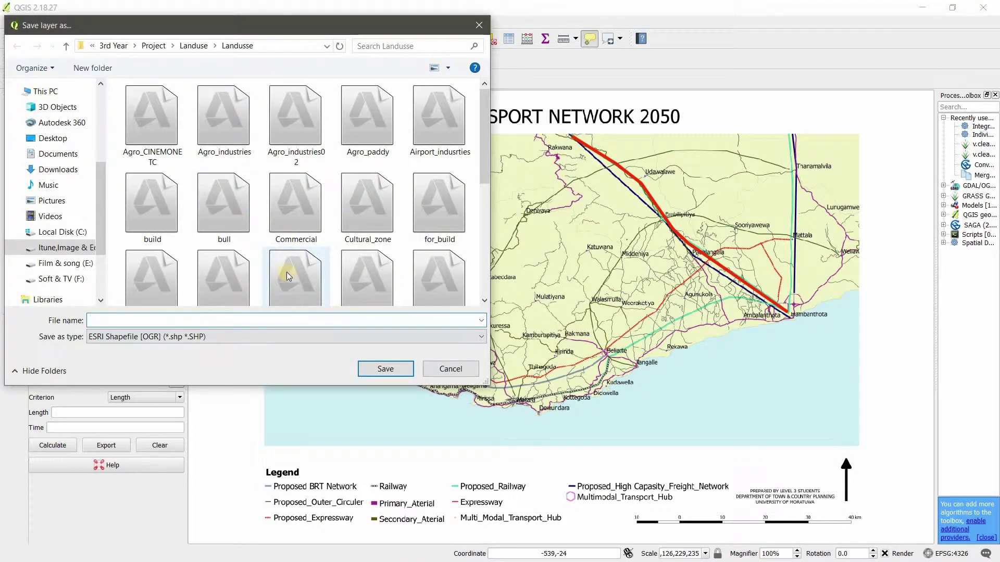
{"action": "type", "text": "1"}
{"action": "left_click", "coordinate": [387, 370]}
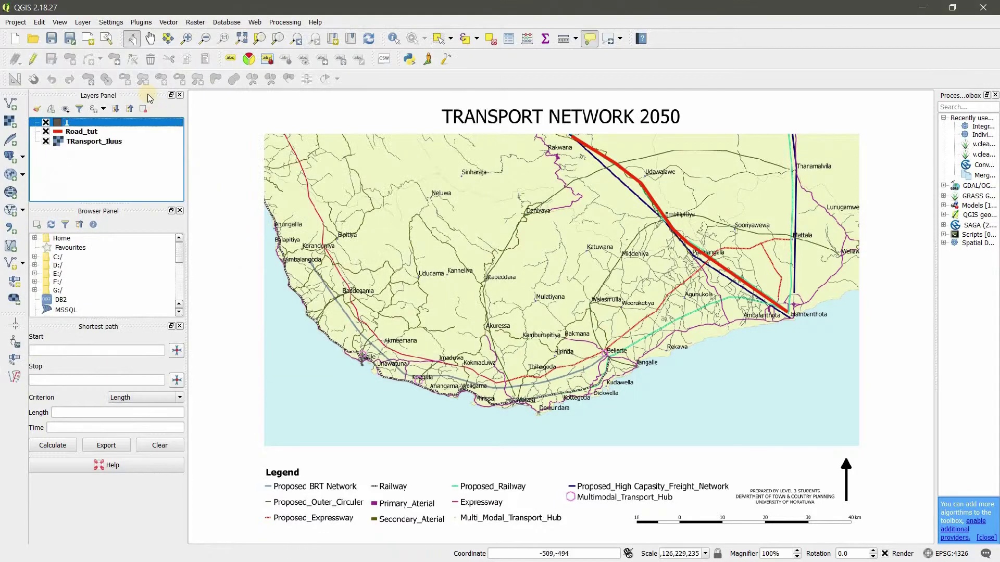
Digitize a five-sided polygon around Neluwa and Sinharaja in layer 1 with id 1
{"action": "left_click", "coordinate": [33, 59]}
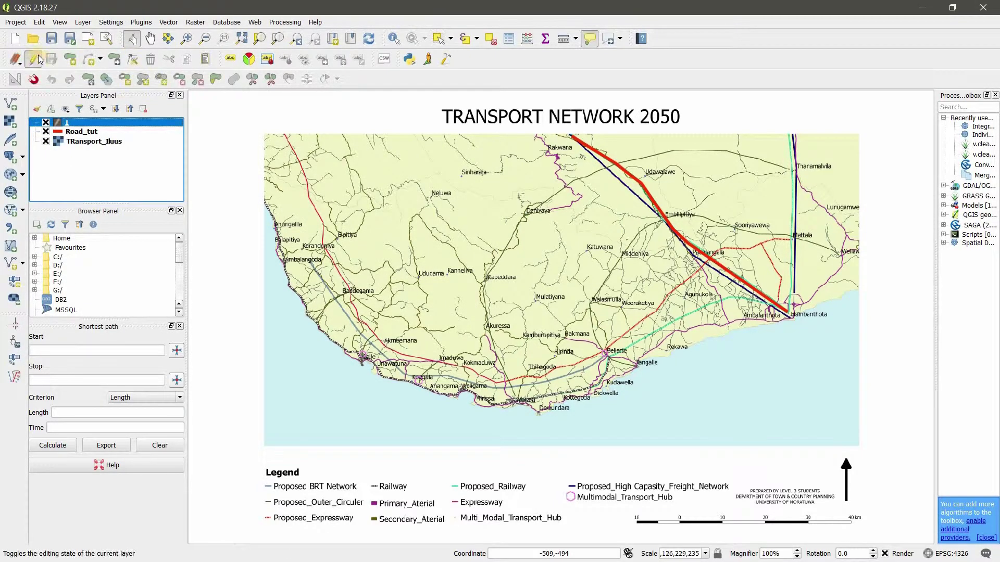
{"action": "left_click", "coordinate": [72, 58]}
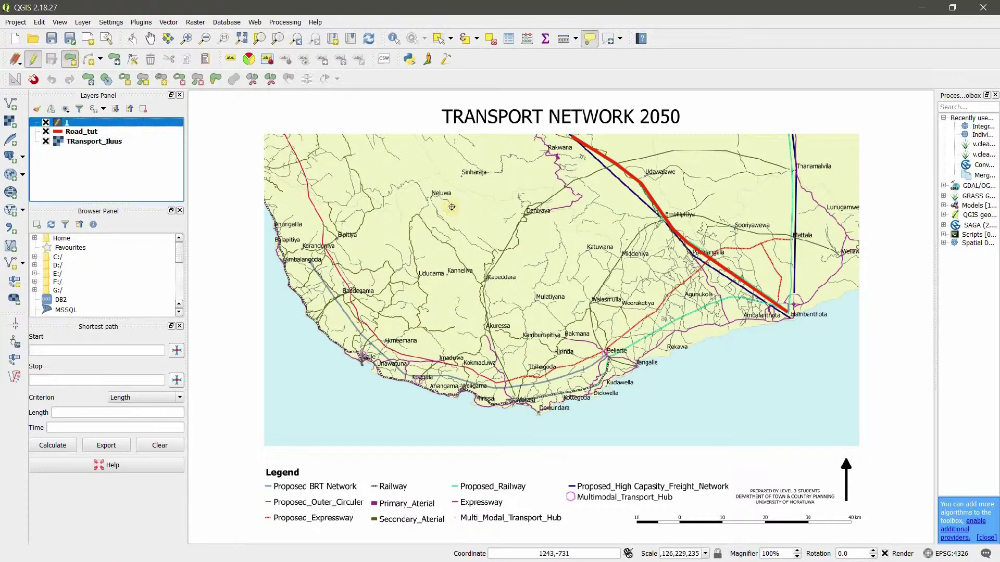
{"action": "left_click", "coordinate": [420, 182]}
{"action": "left_click", "coordinate": [558, 251]}
{"action": "left_click", "coordinate": [511, 275]}
{"action": "left_click", "coordinate": [437, 242]}
{"action": "left_click", "coordinate": [418, 217]}
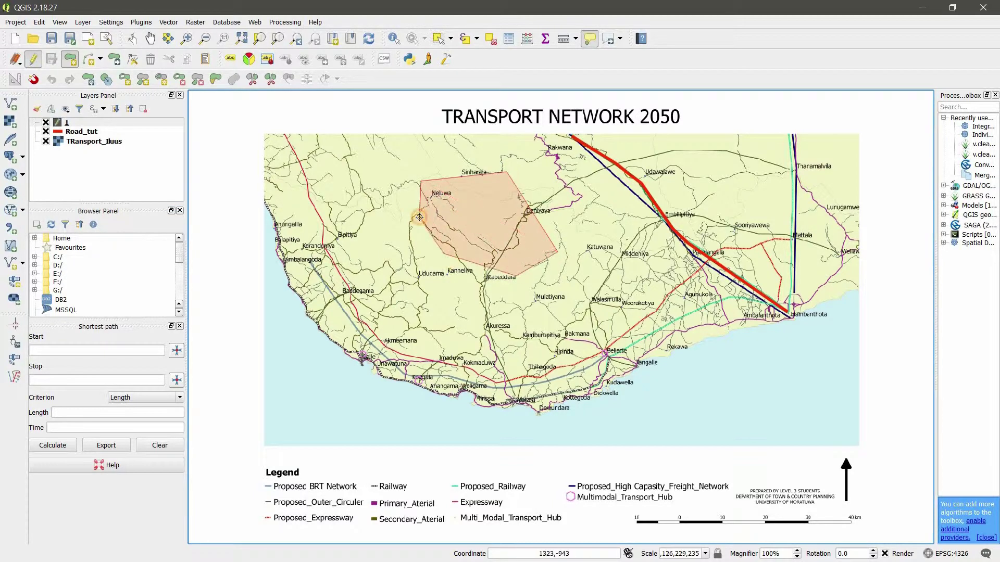
{"action": "right_click", "coordinate": [418, 217]}
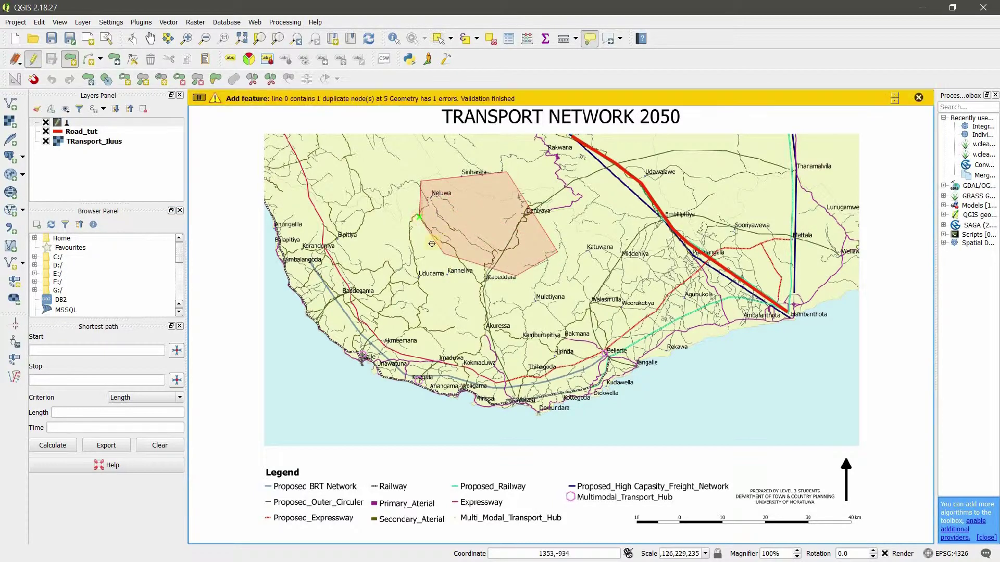
{"action": "right_click", "coordinate": [417, 211]}
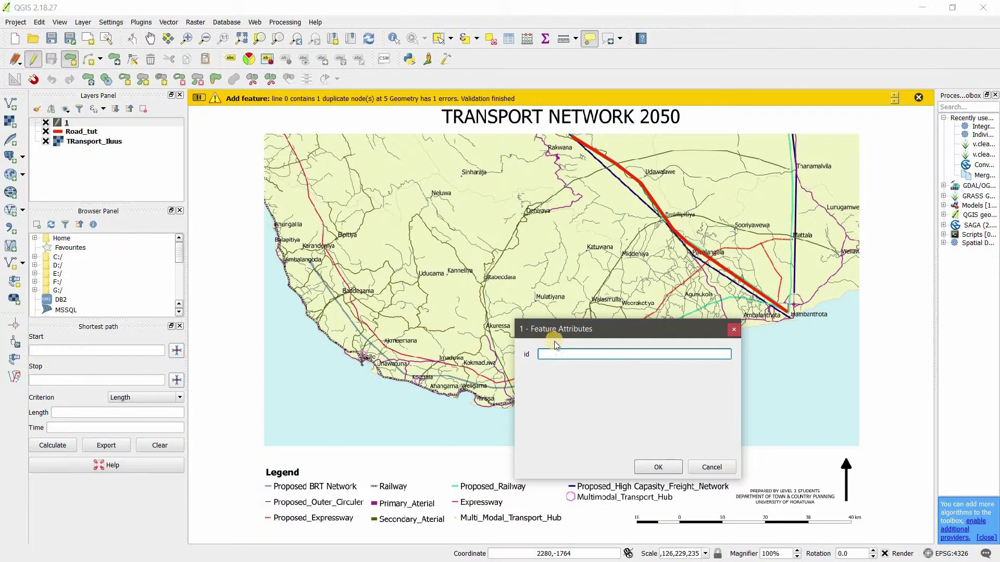
{"action": "type", "text": "1"}
{"action": "left_click", "coordinate": [661, 465]}
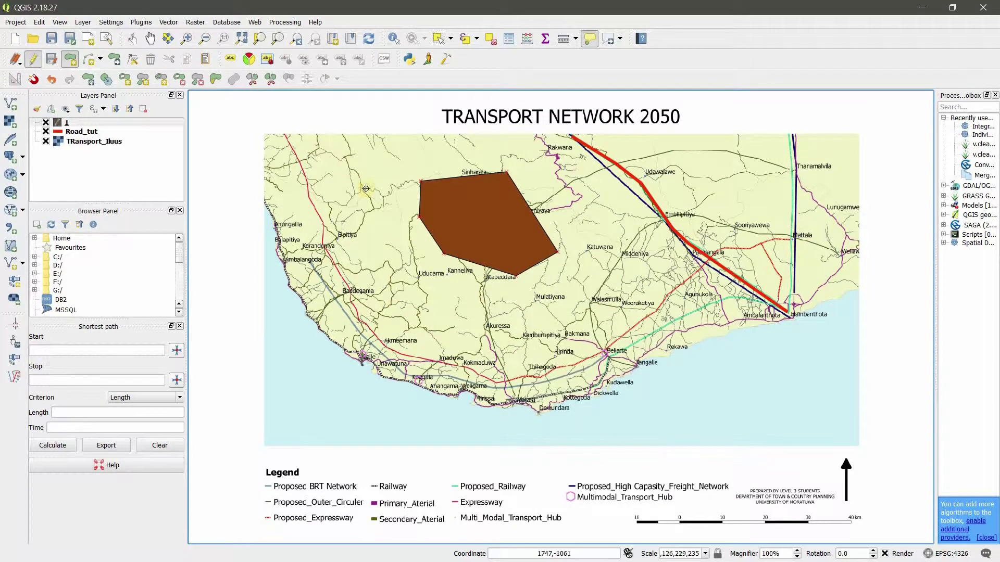
Stop editing layer 1 and put Road_tut into vertex editing
{"action": "left_click", "coordinate": [33, 60]}
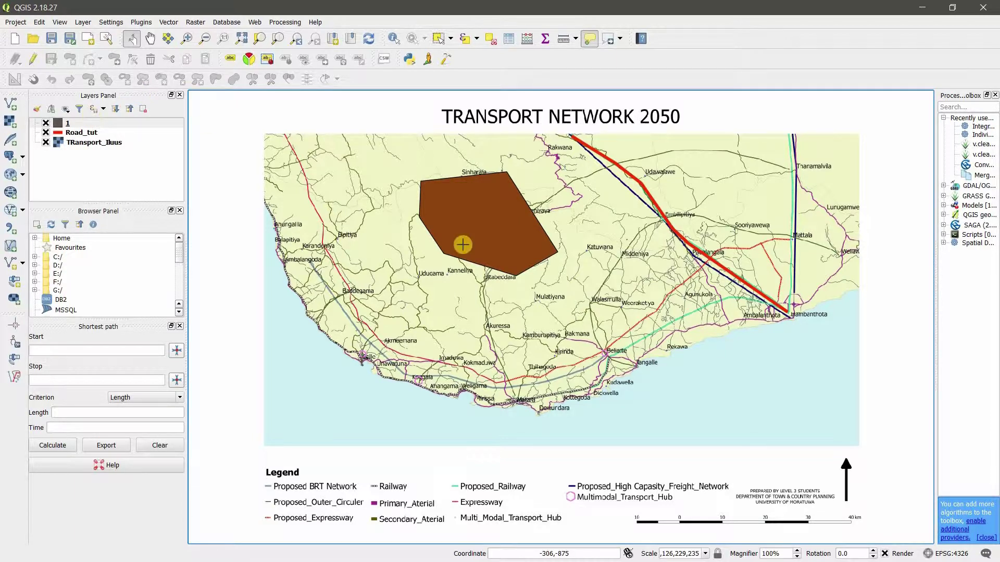
{"action": "scroll", "coordinate": [744, 221], "scroll_direction": "up", "scroll_amount": 1}
{"action": "scroll", "coordinate": [744, 222], "scroll_direction": "up", "scroll_amount": 1}
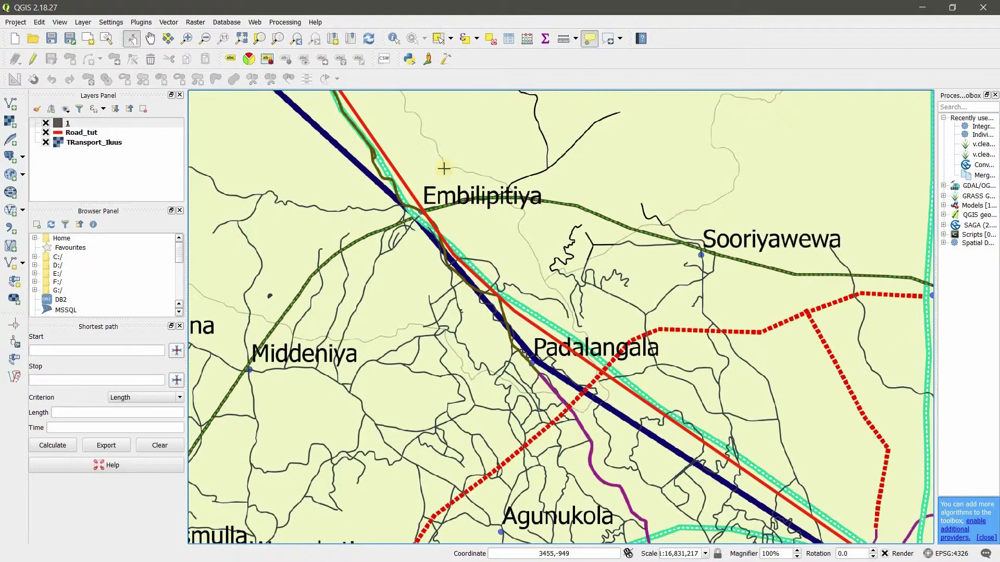
{"action": "scroll", "coordinate": [421, 168], "scroll_direction": "down", "scroll_amount": 1}
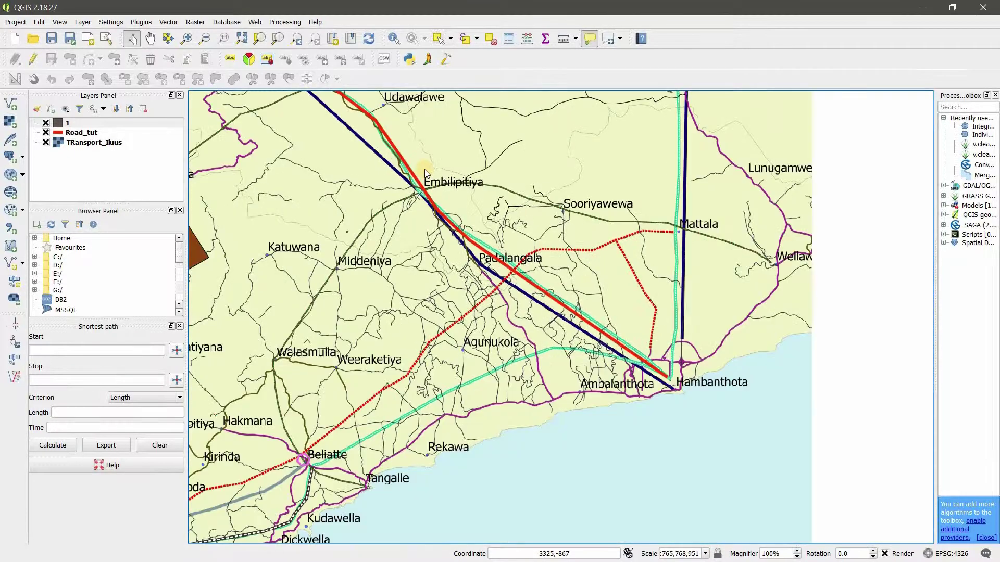
{"action": "left_click", "coordinate": [70, 133]}
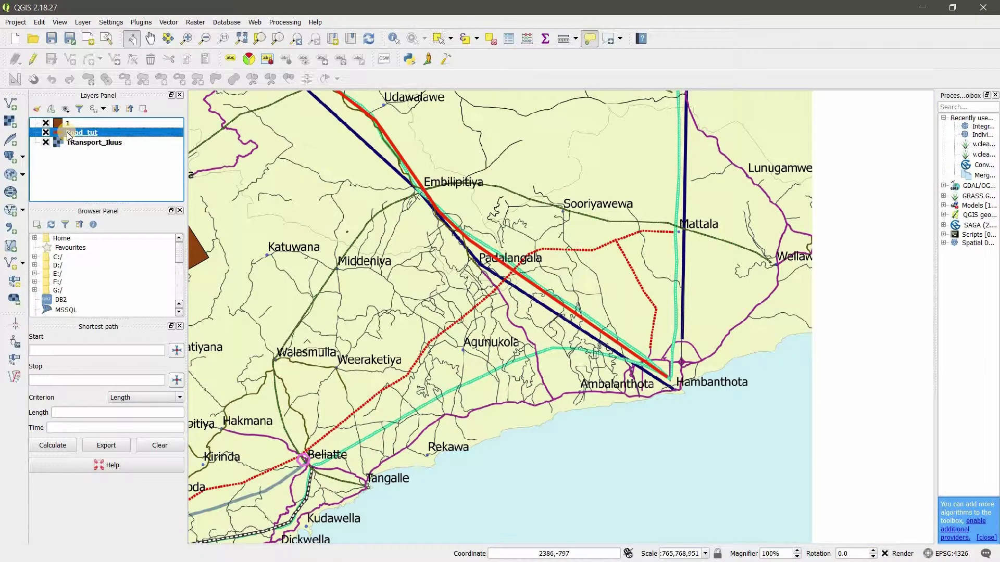
{"action": "left_click", "coordinate": [30, 62]}
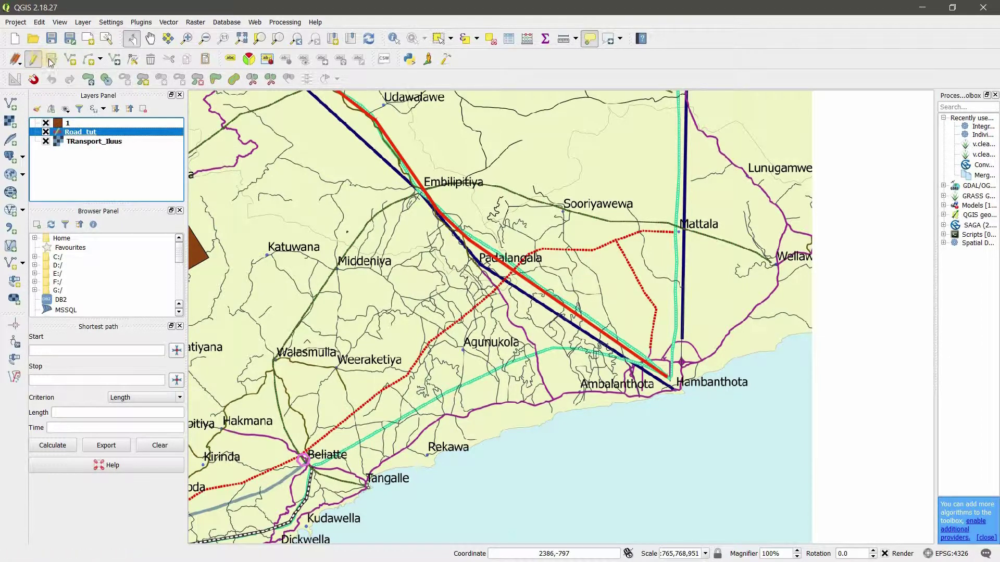
{"action": "left_click", "coordinate": [133, 60]}
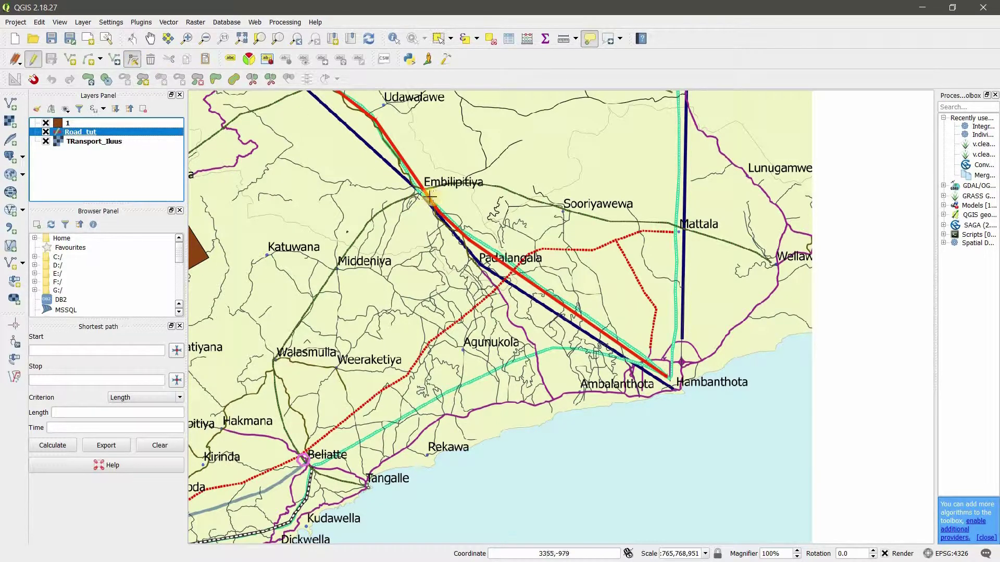
{"action": "scroll", "coordinate": [659, 352], "scroll_direction": "up", "scroll_amount": 3}
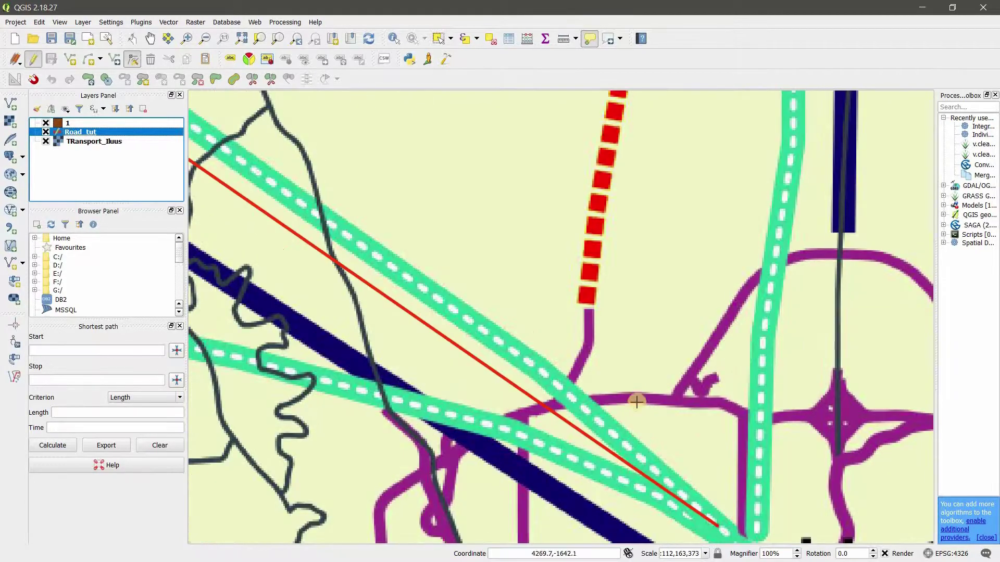
{"action": "scroll", "coordinate": [618, 375], "scroll_direction": "up", "scroll_amount": 2}
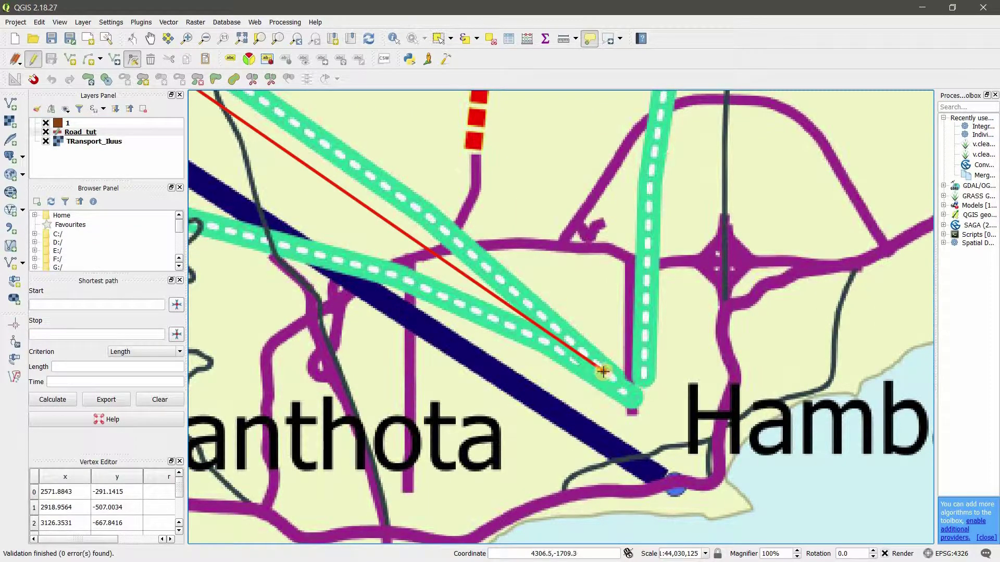
Move Road_tut's end vertex near Hambanthota and save the road layer edits
{"action": "left_click_drag", "start_coordinate": [603, 372], "coordinate": [638, 352]}
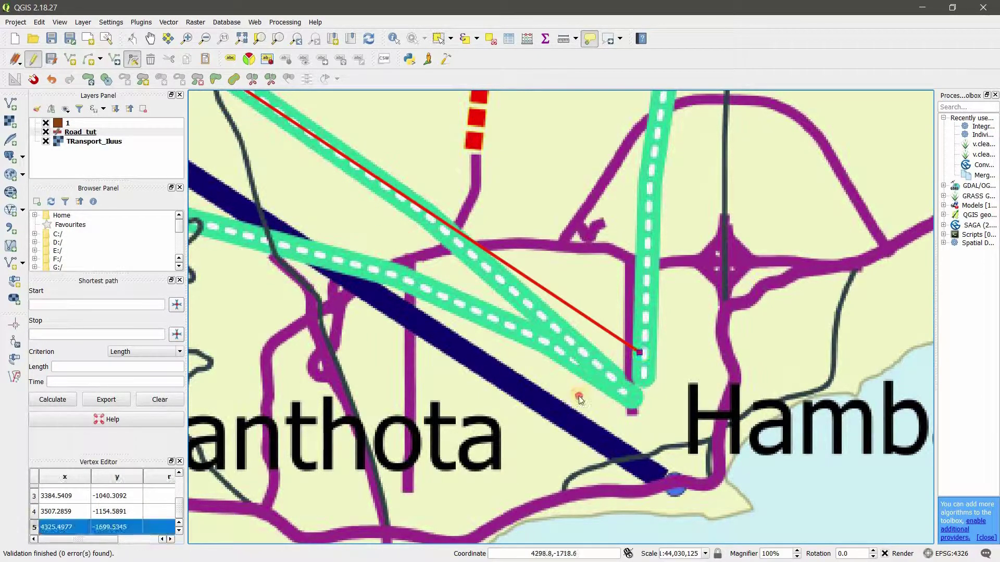
{"action": "key", "text": "ctrl+z"}
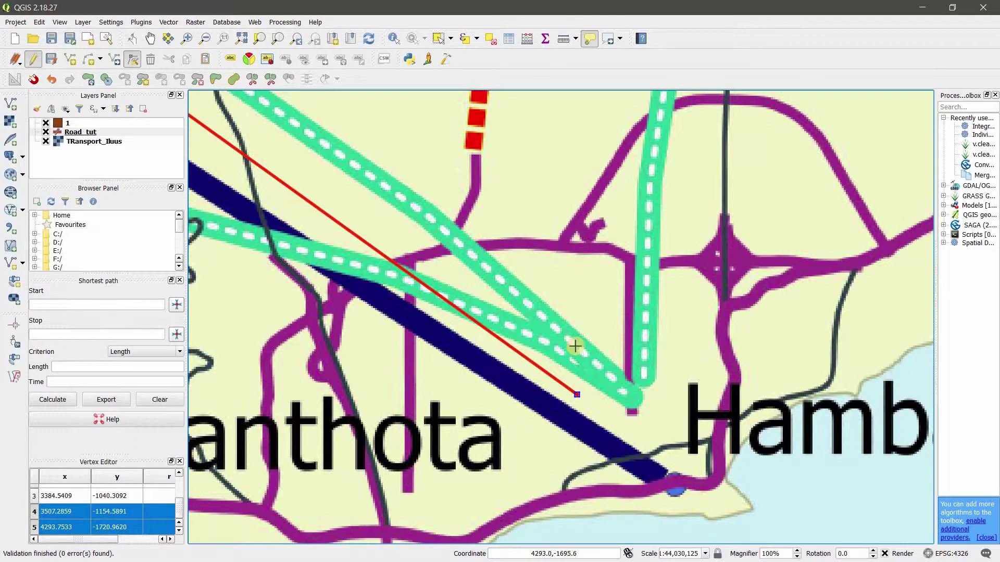
{"action": "scroll", "coordinate": [575, 346], "scroll_direction": "down", "scroll_amount": 1}
{"action": "scroll", "coordinate": [574, 346], "scroll_direction": "down", "scroll_amount": 1}
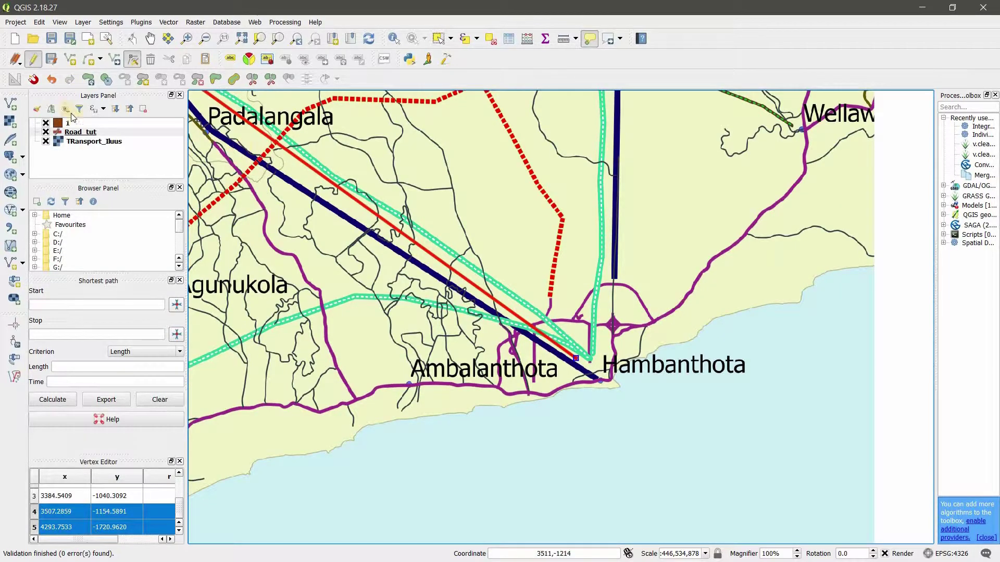
{"action": "left_click_drag", "start_coordinate": [304, 172], "coordinate": [695, 219]}
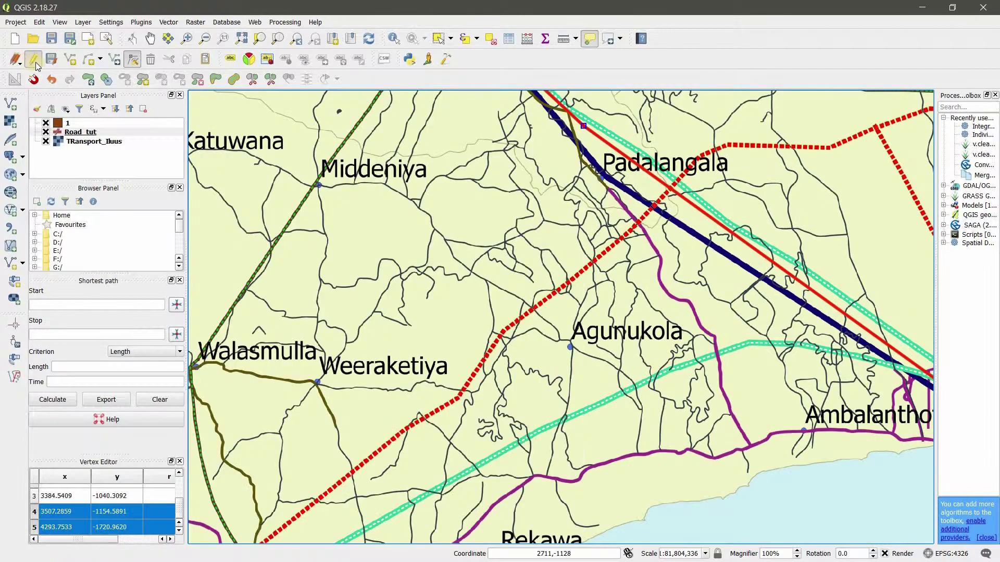
{"action": "left_click", "coordinate": [33, 60]}
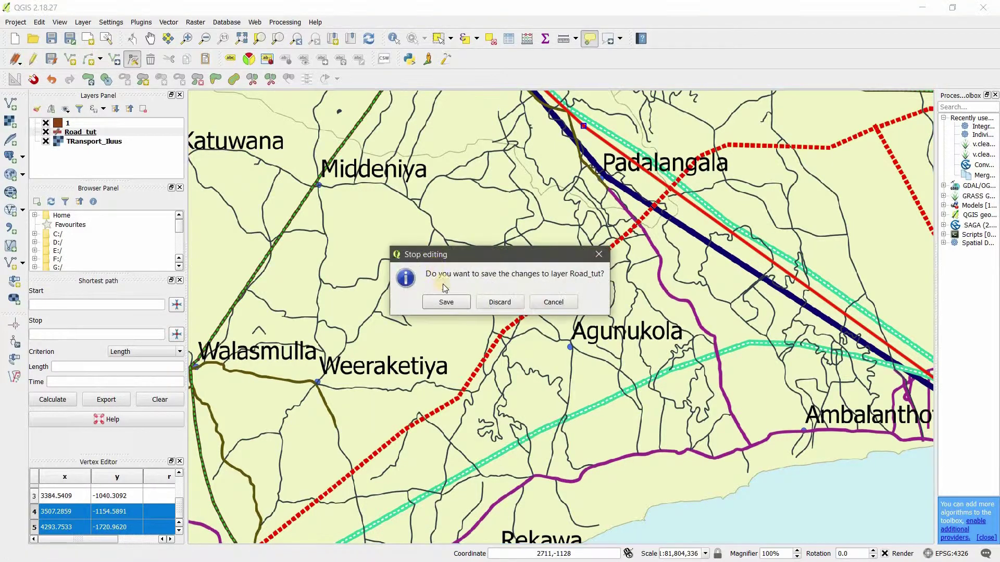
{"action": "left_click", "coordinate": [462, 303]}
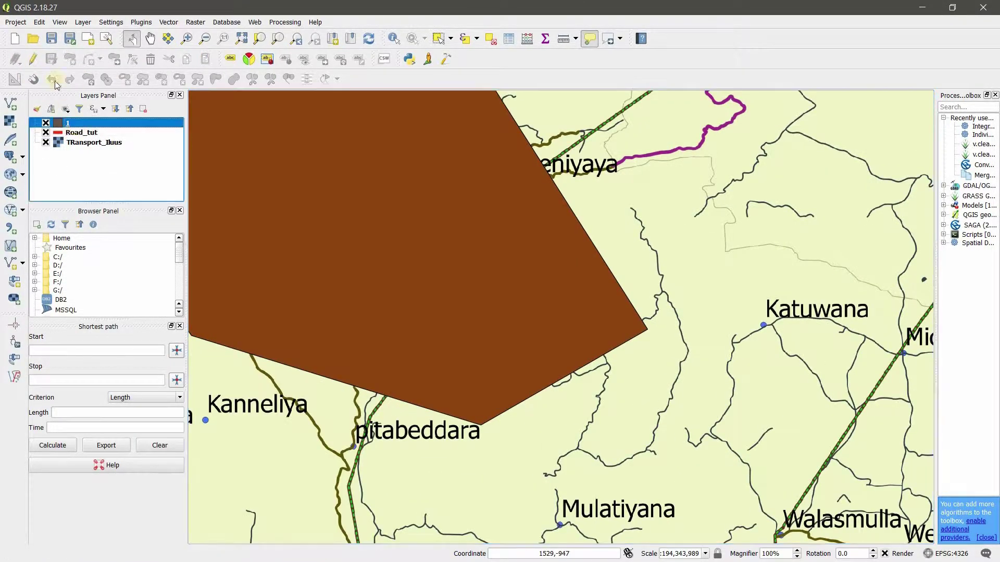
Shift the polygon's right corner up and left, raise its bottom corner, and save layer 1
{"action": "left_click", "coordinate": [33, 60]}
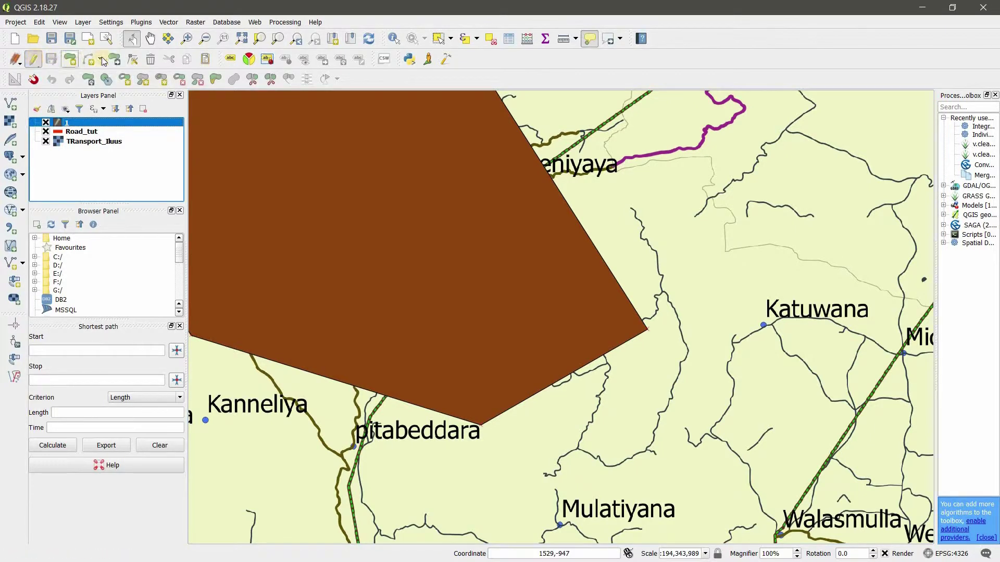
{"action": "left_click", "coordinate": [131, 60]}
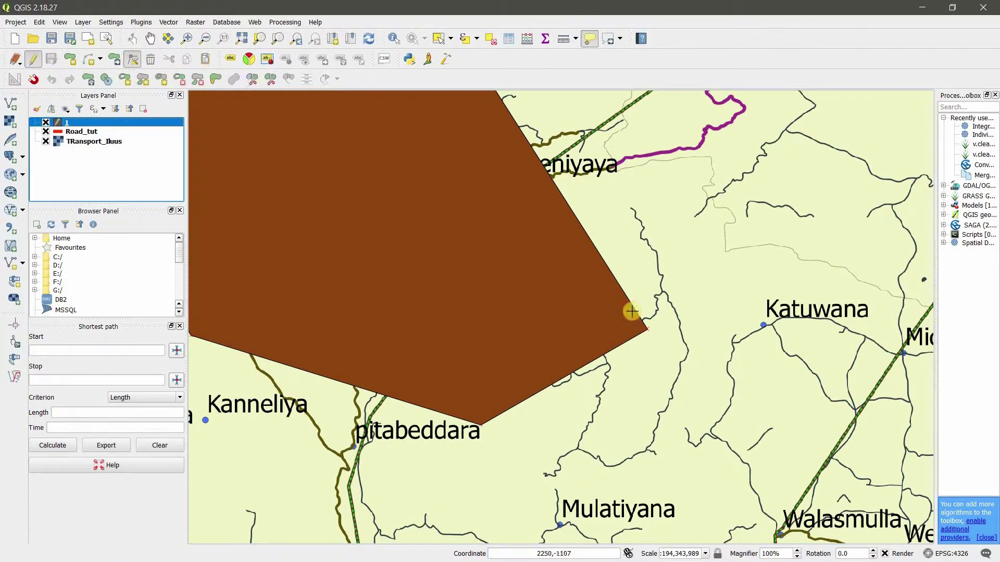
{"action": "left_click", "coordinate": [647, 328]}
{"action": "left_click_drag", "start_coordinate": [646, 329], "coordinate": [678, 272]}
{"action": "left_click_drag", "start_coordinate": [481, 426], "coordinate": [521, 348]}
{"action": "left_click_drag", "start_coordinate": [678, 271], "coordinate": [616, 271]}
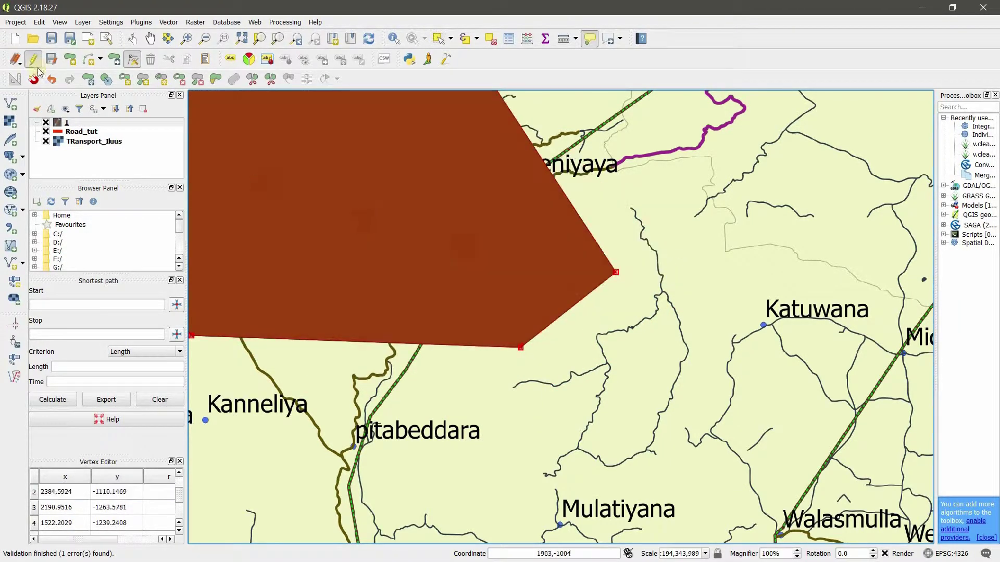
{"action": "left_click", "coordinate": [52, 61]}
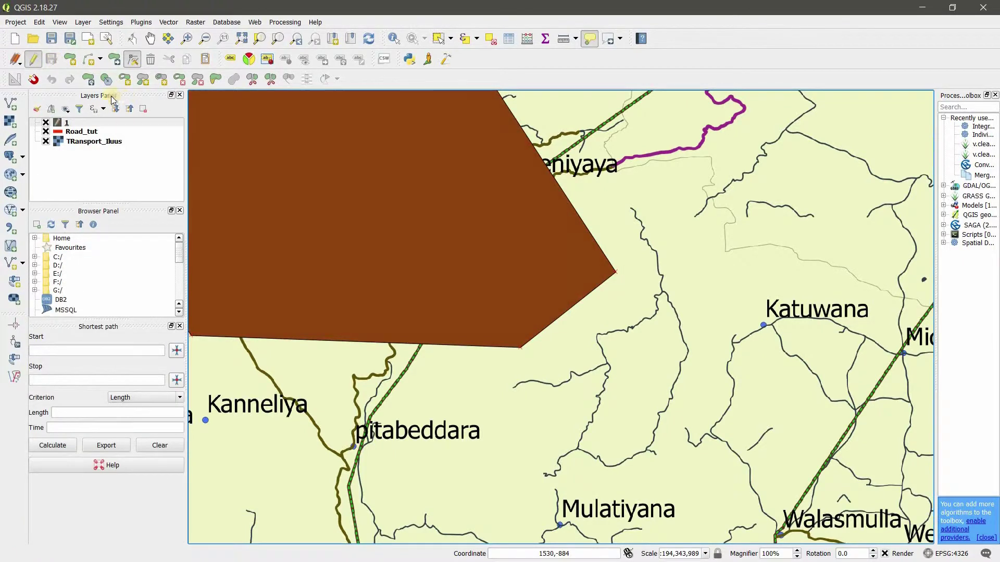
Draw a double-lobed circular-string shape east of the brown polygon and accept its attributes
{"action": "left_click", "coordinate": [101, 61]}
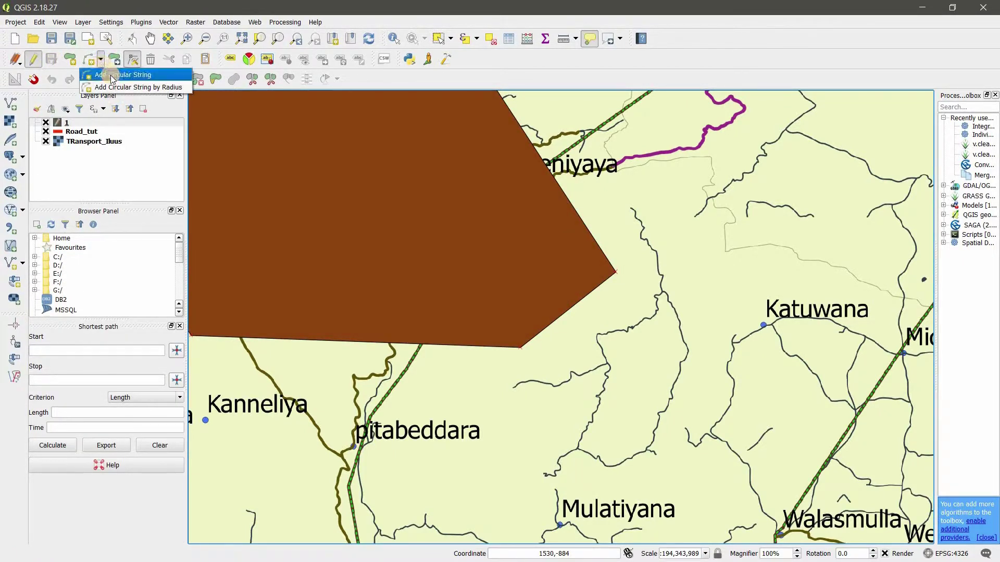
{"action": "left_click", "coordinate": [111, 75]}
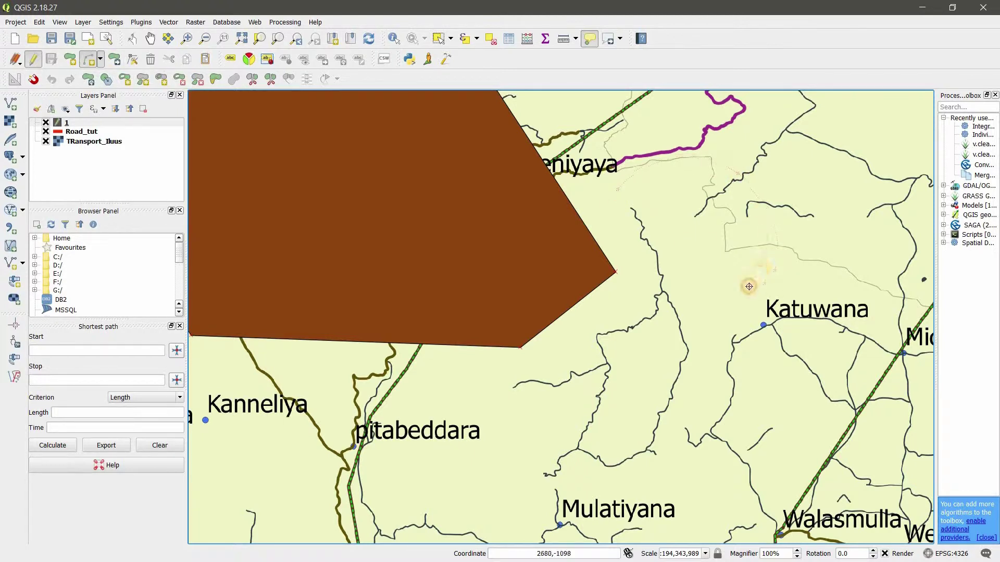
{"action": "left_click", "coordinate": [673, 289]}
{"action": "left_click", "coordinate": [659, 231]}
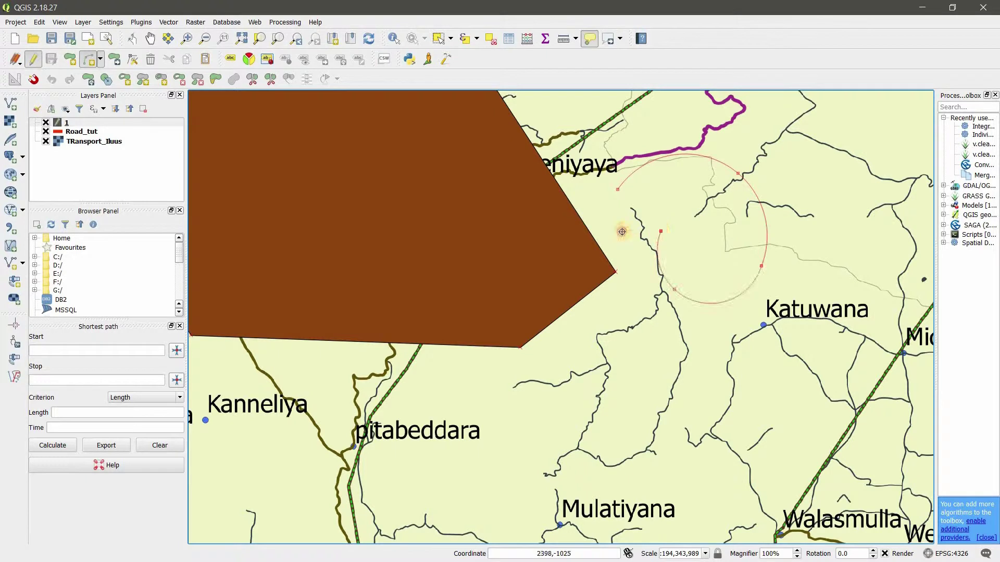
{"action": "left_click", "coordinate": [625, 275]}
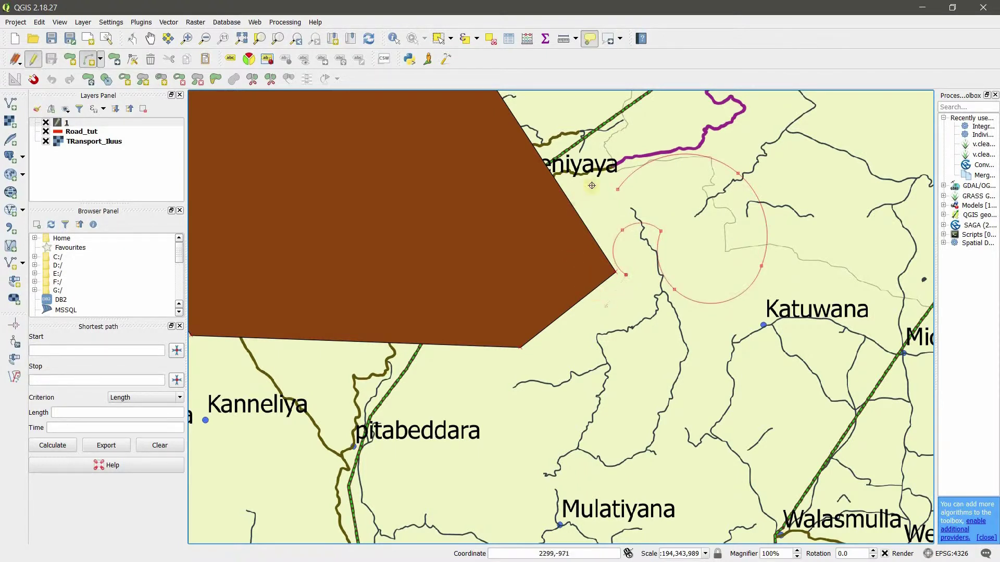
{"action": "left_click", "coordinate": [617, 191]}
{"action": "right_click", "coordinate": [617, 191]}
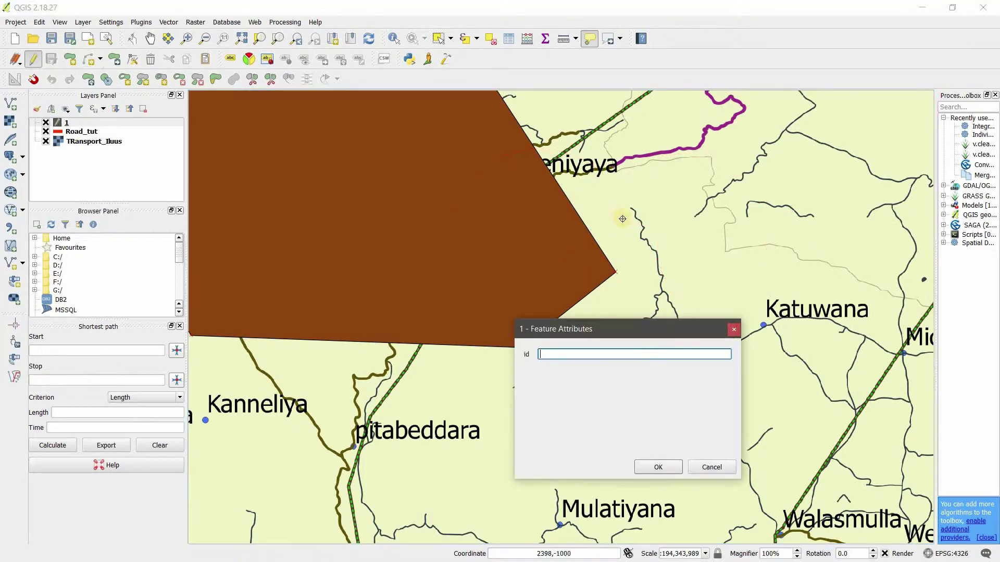
{"action": "type", "text": "3"}
{"action": "key", "text": "Return"}
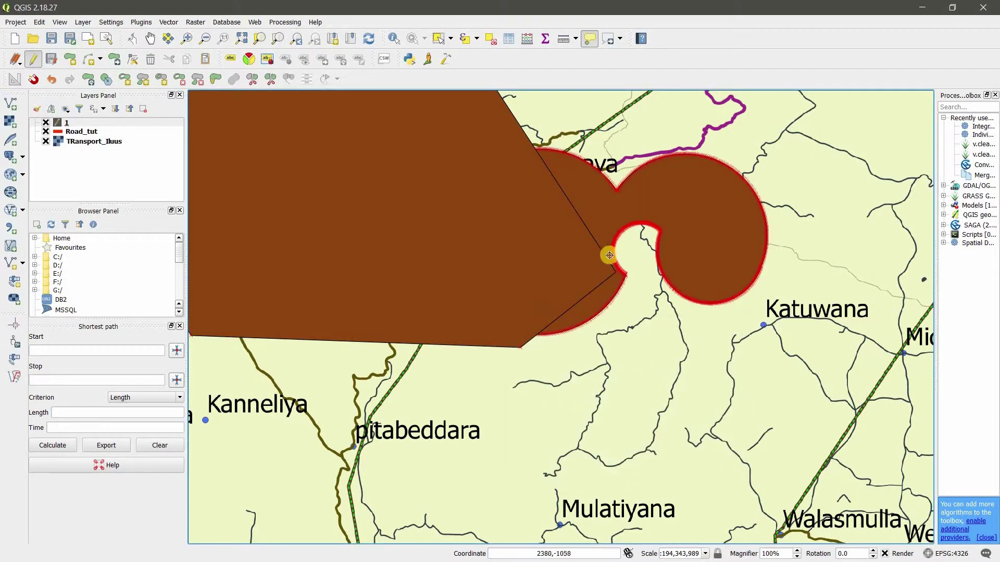
{"action": "scroll", "coordinate": [615, 228], "scroll_direction": "down", "scroll_amount": 2}
{"action": "scroll", "coordinate": [614, 229], "scroll_direction": "up", "scroll_amount": 2}
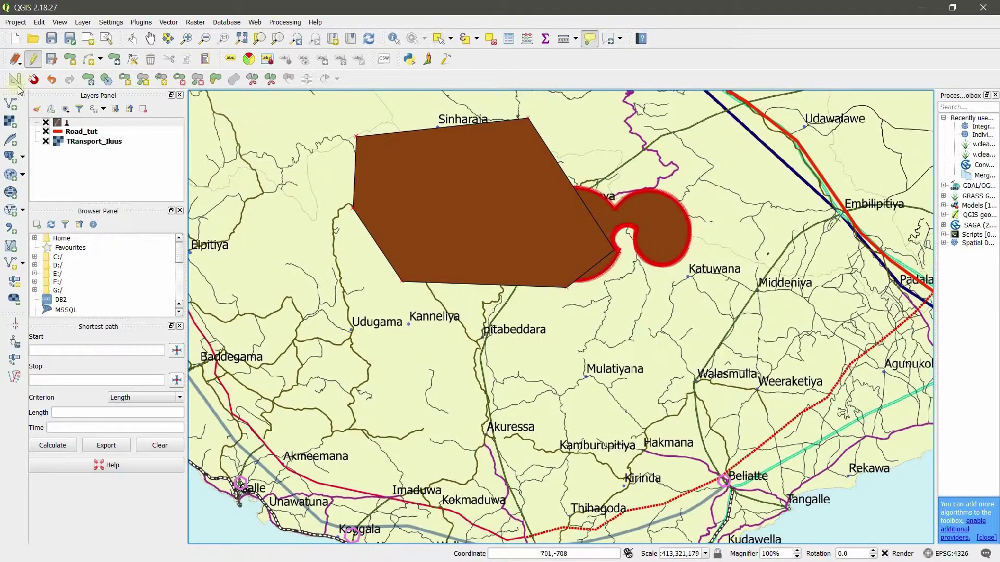
Switch off editing for polygon layer 1
{"action": "left_click", "coordinate": [34, 61]}
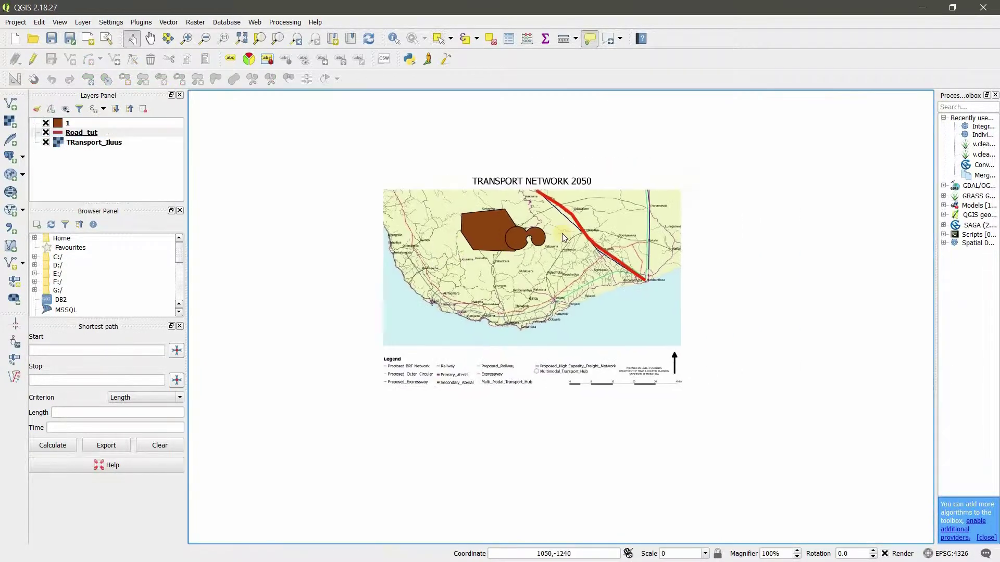
{"action": "scroll", "coordinate": [560, 234], "scroll_direction": "up", "scroll_amount": 1}
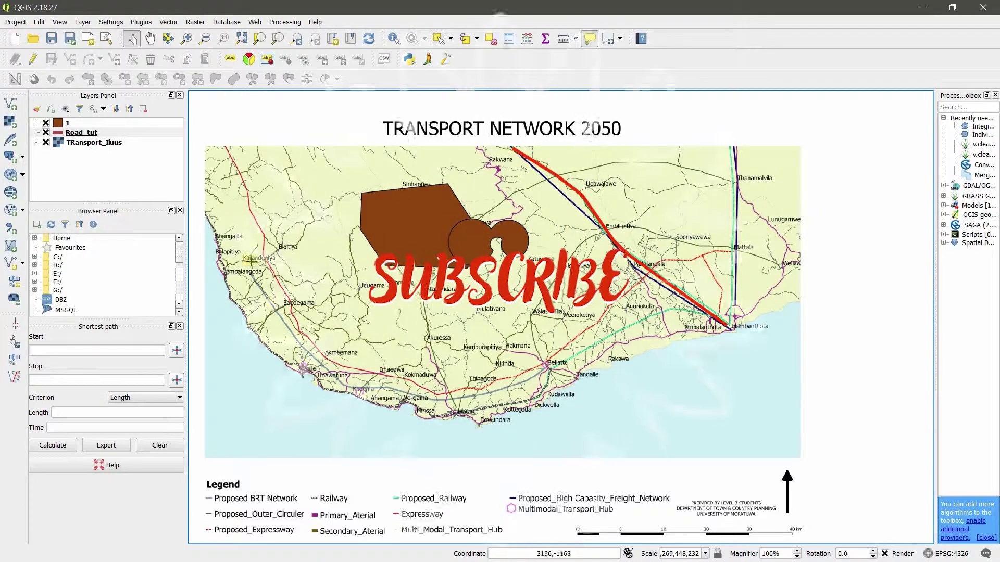